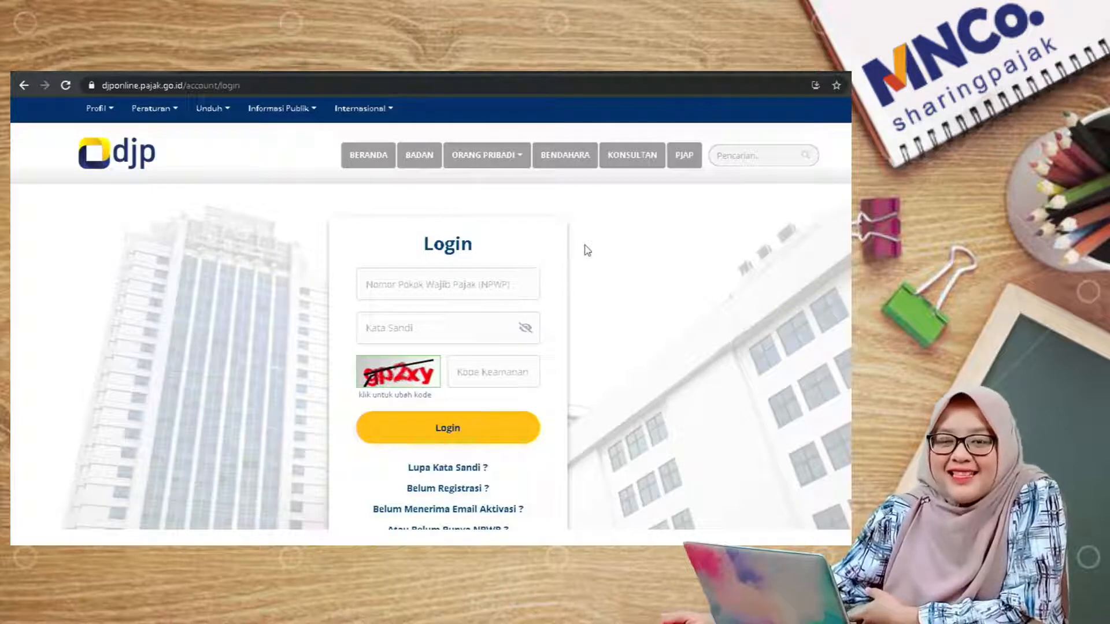
Step: Log in to DJP Online with the taxpayer's NPWP, password and captcha security code
mouse_move(220, 119)
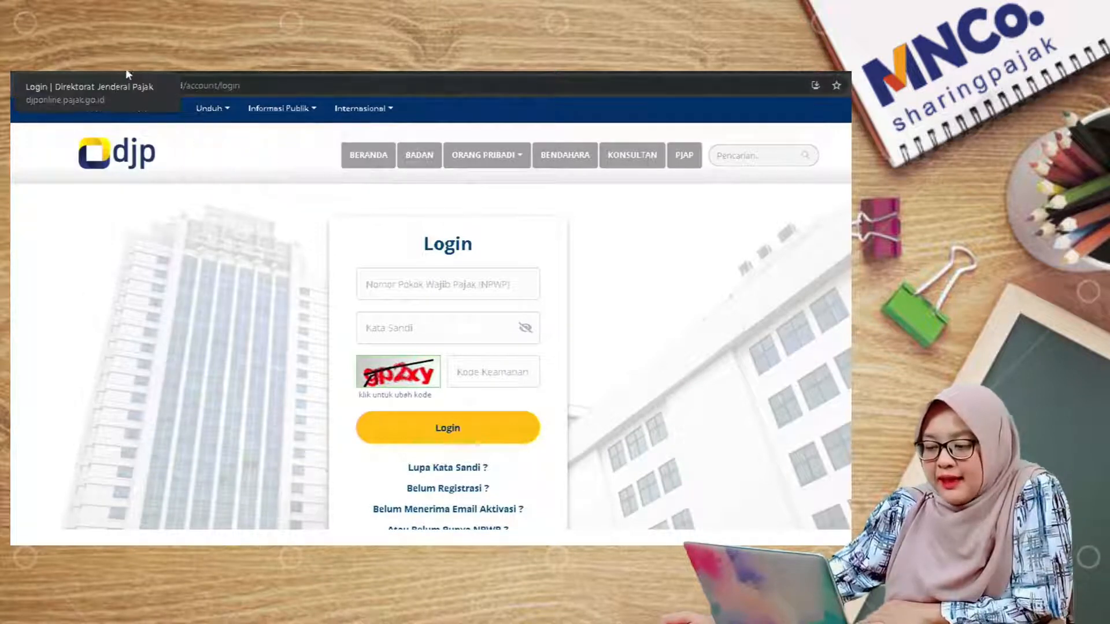
mouse_move(99, 109)
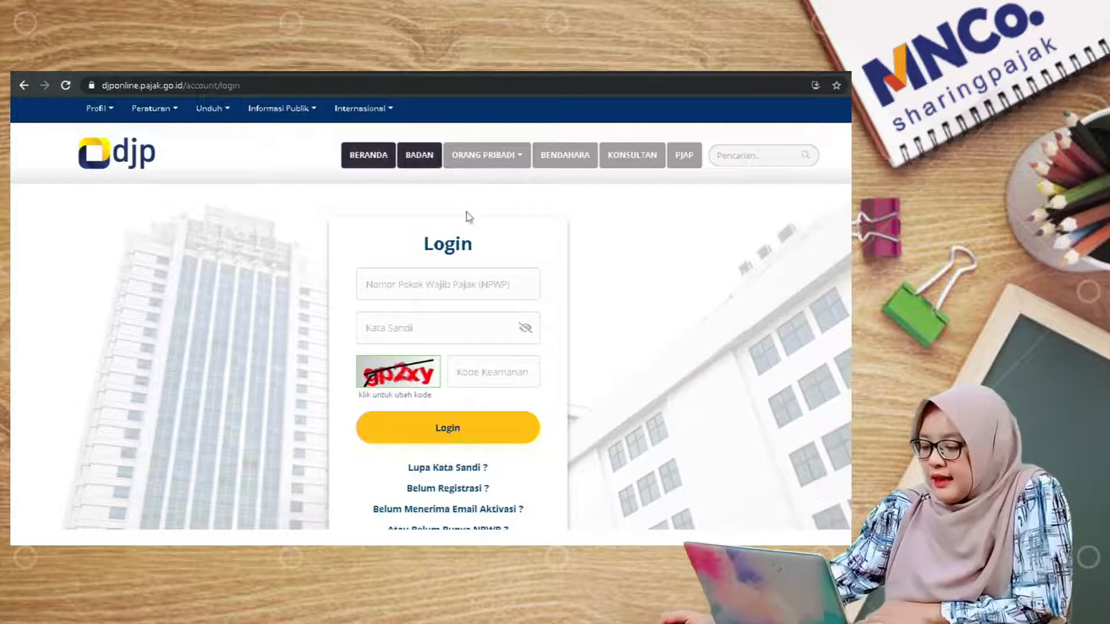
click(380, 293)
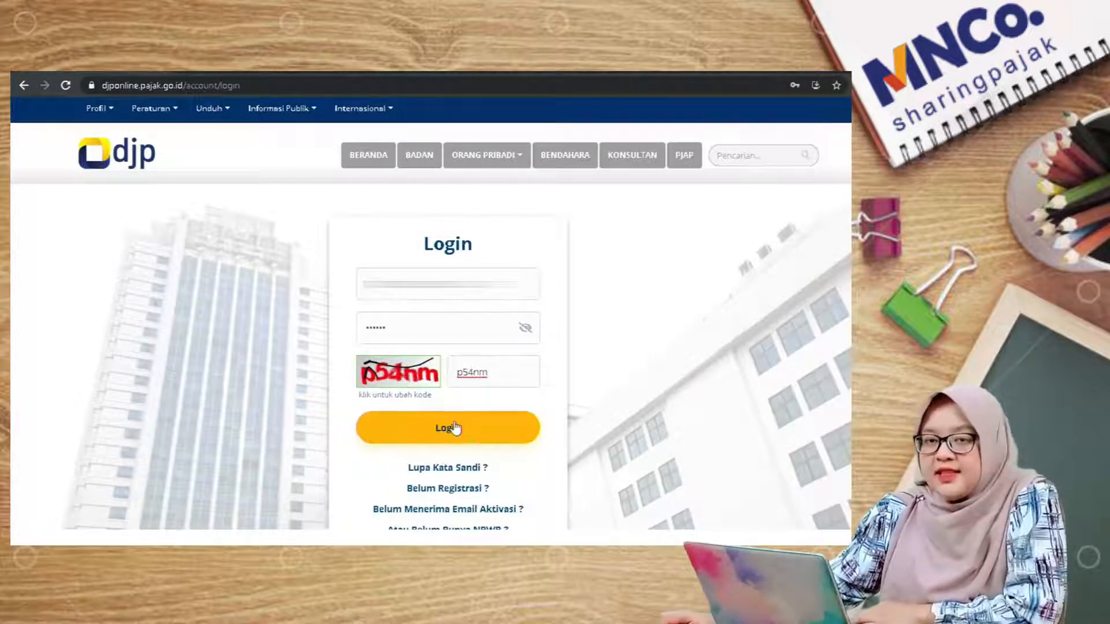
click(455, 428)
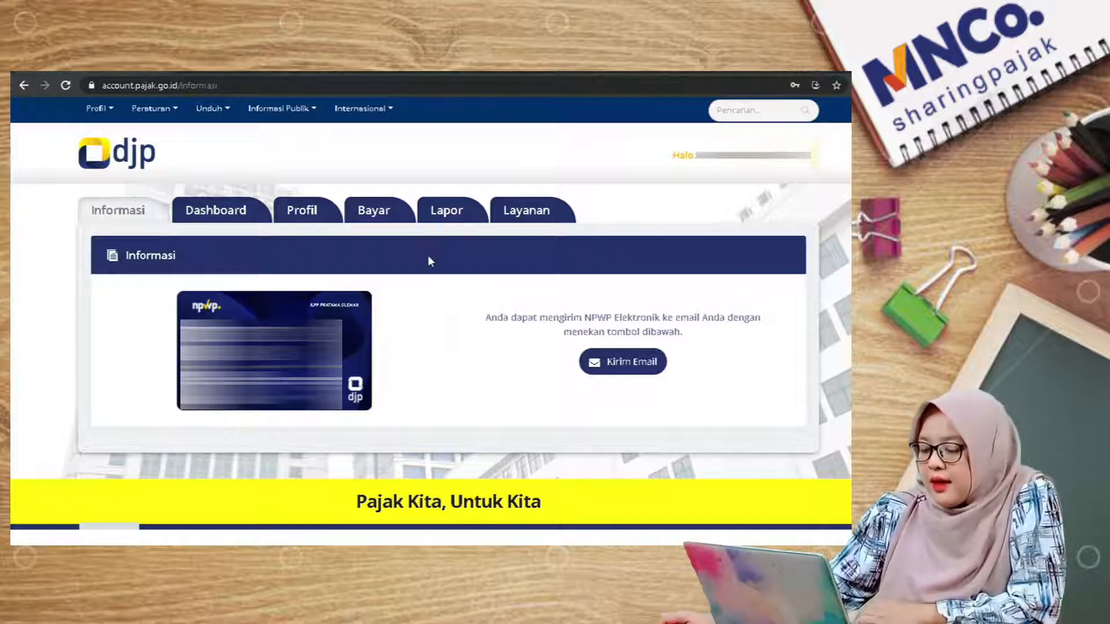
Step: From the Lapor tab, open the e-Filing service to reach the Arsip SPT list
click(459, 223)
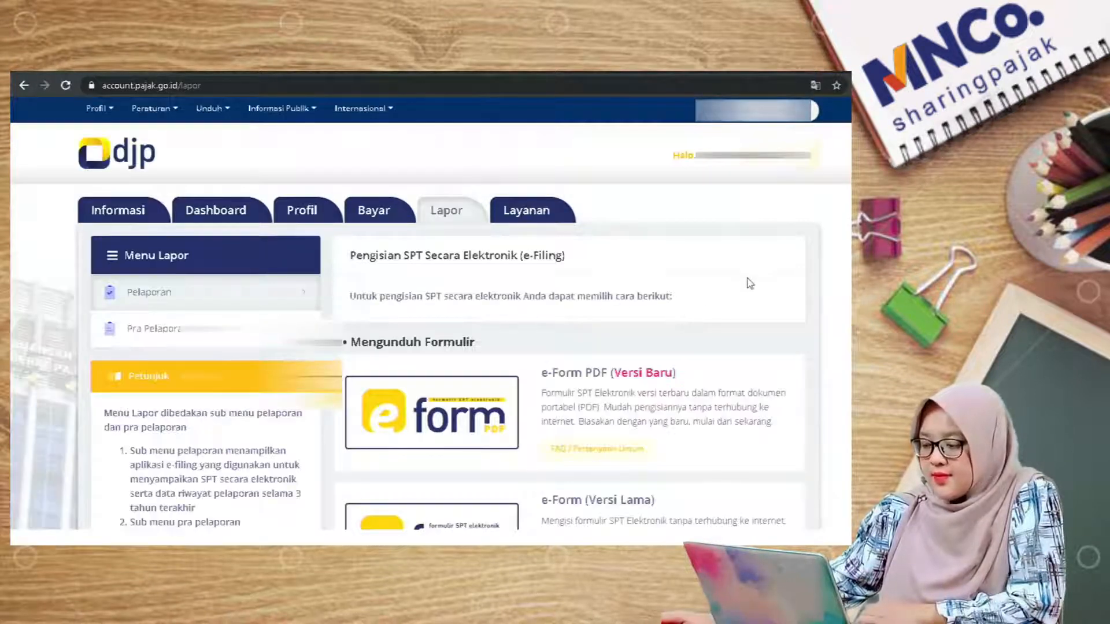
scroll(761, 279, down, 4)
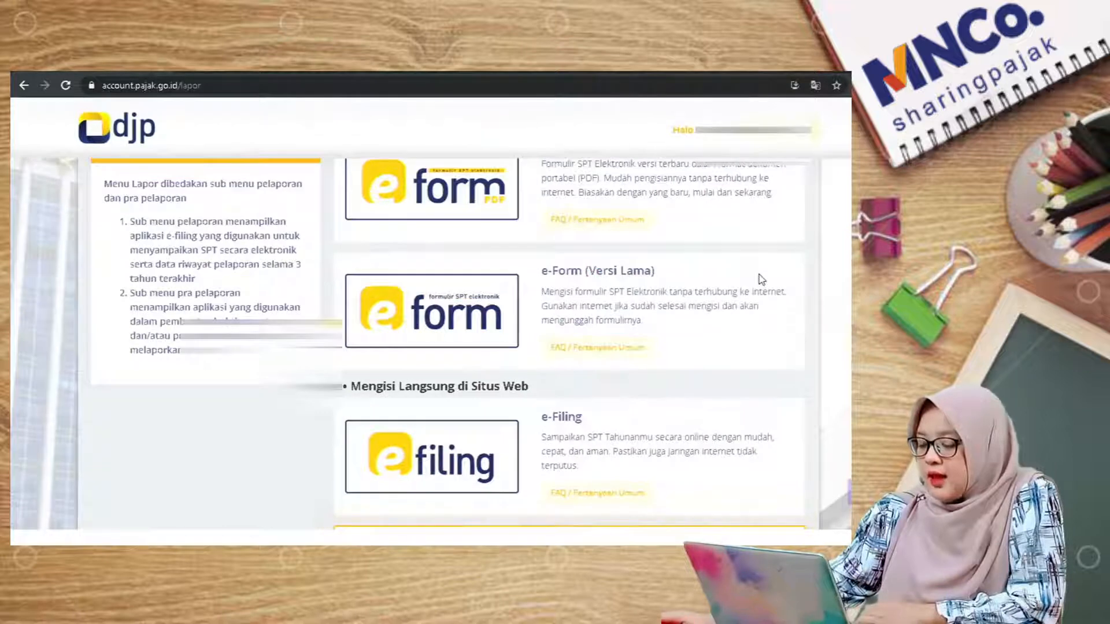
scroll(761, 280, down, 2)
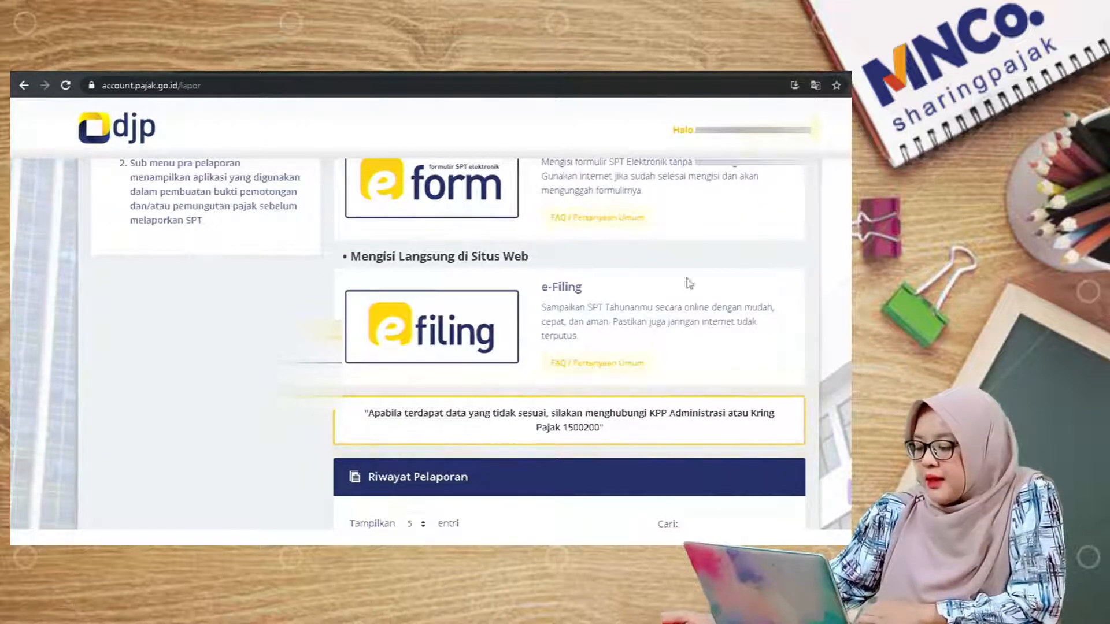
click(437, 343)
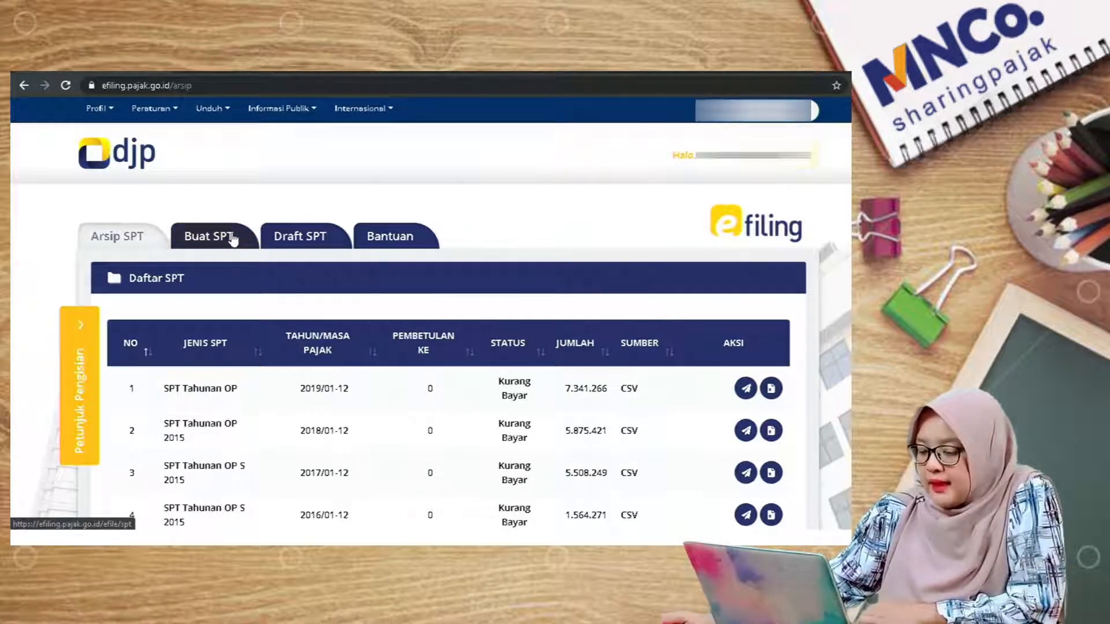
Step: Start a new SPT, answer Ya to the business/freelance question, and go to Upload SPT
click(234, 241)
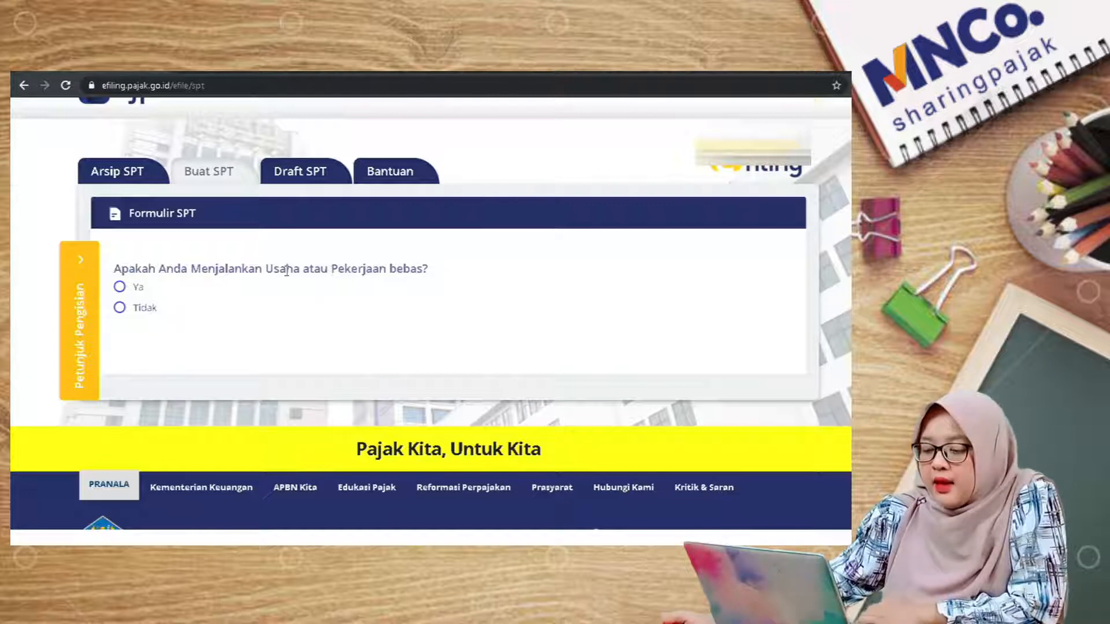
click(140, 293)
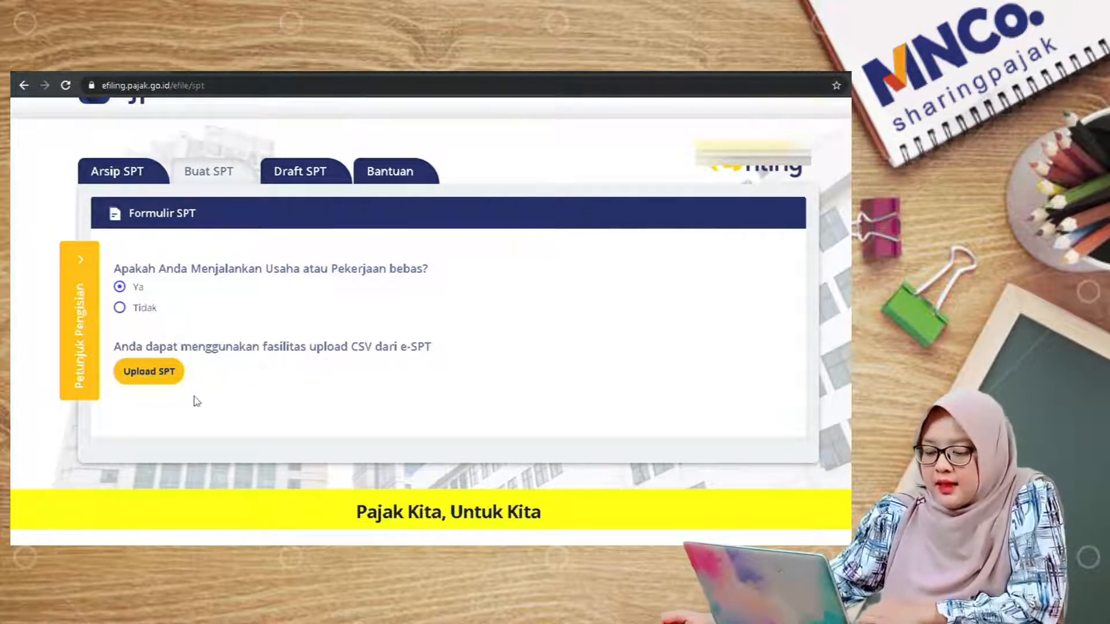
click(159, 383)
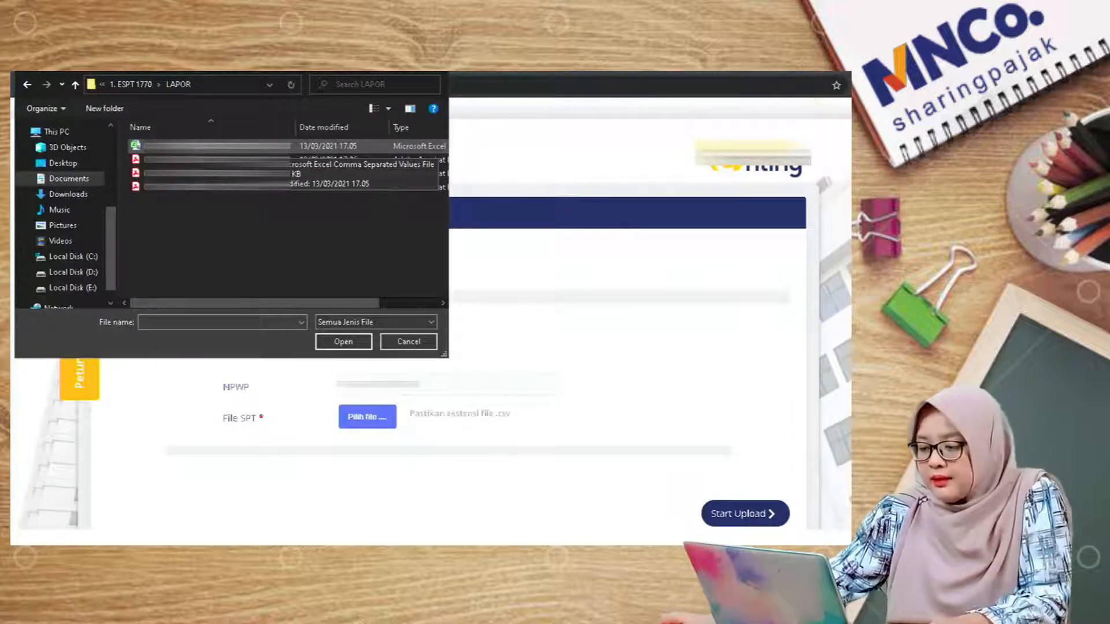
Step: Choose the SPT CSV file from the LAPOR folder for upload
double_click(249, 146)
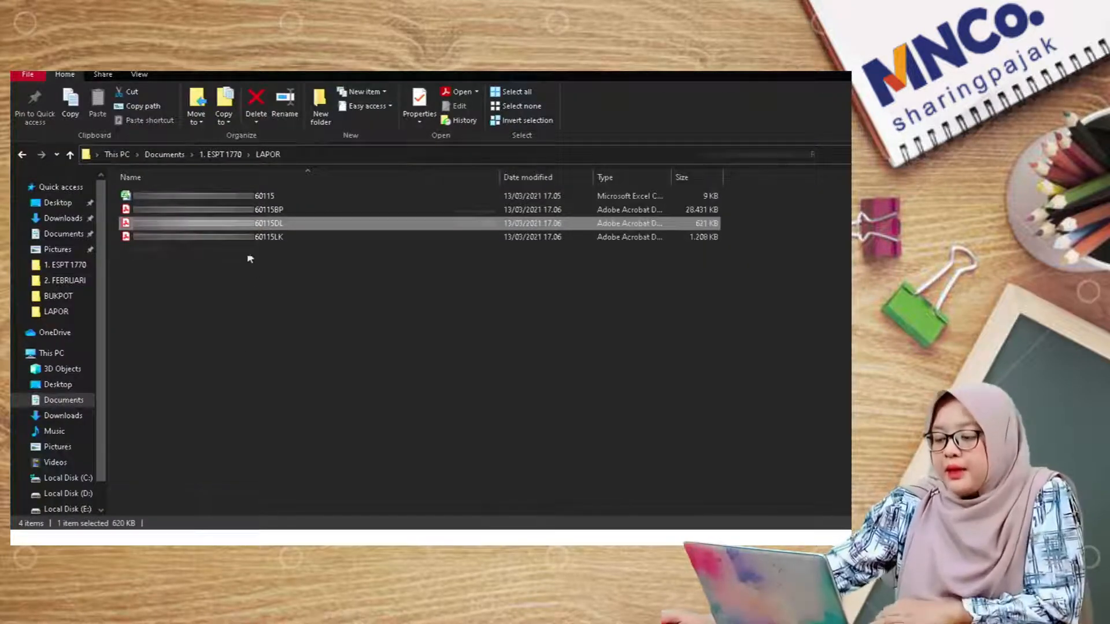
click(275, 211)
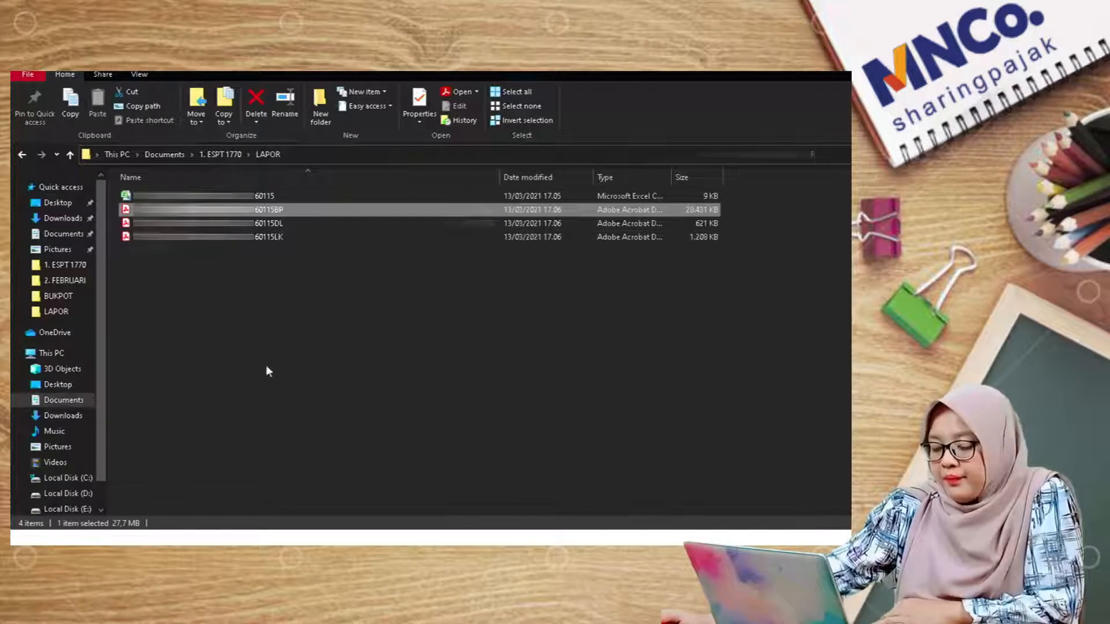
click(287, 238)
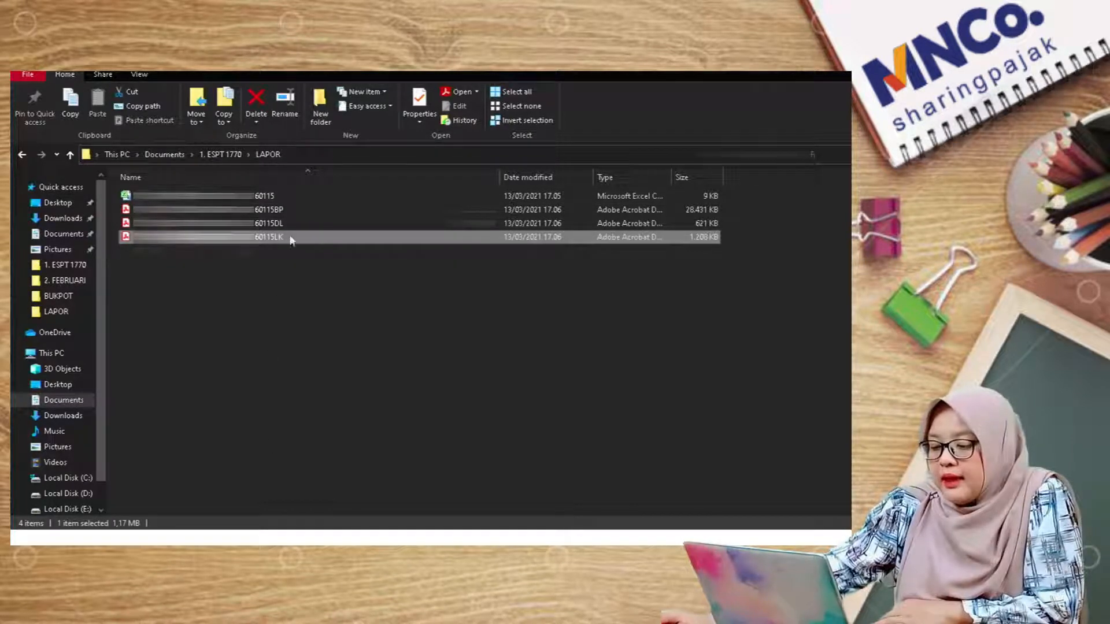
double_click(308, 241)
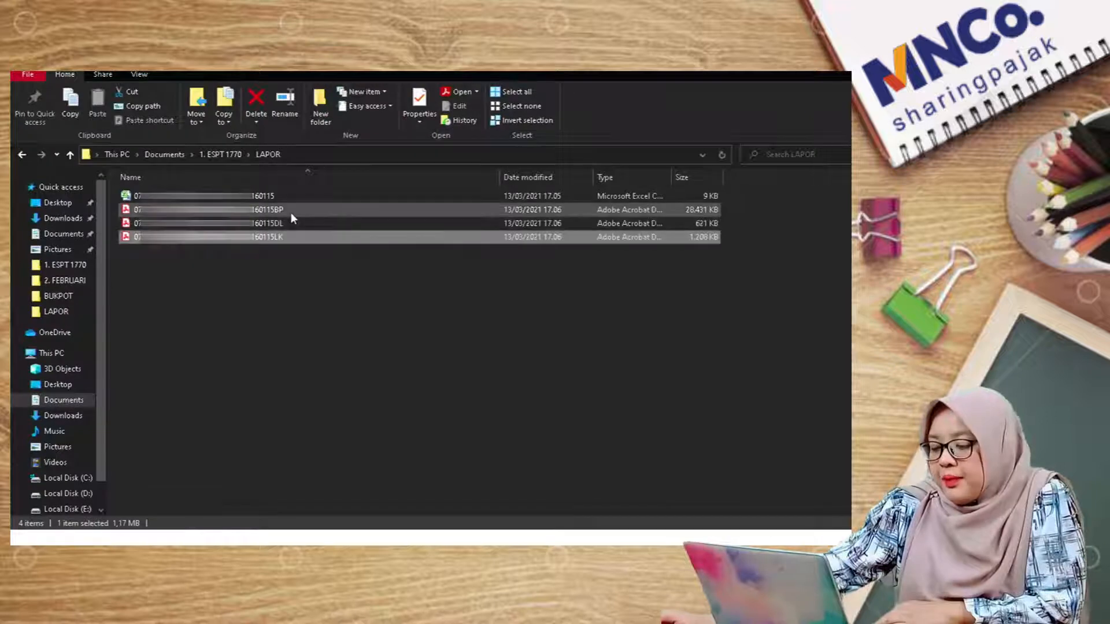
click(291, 213)
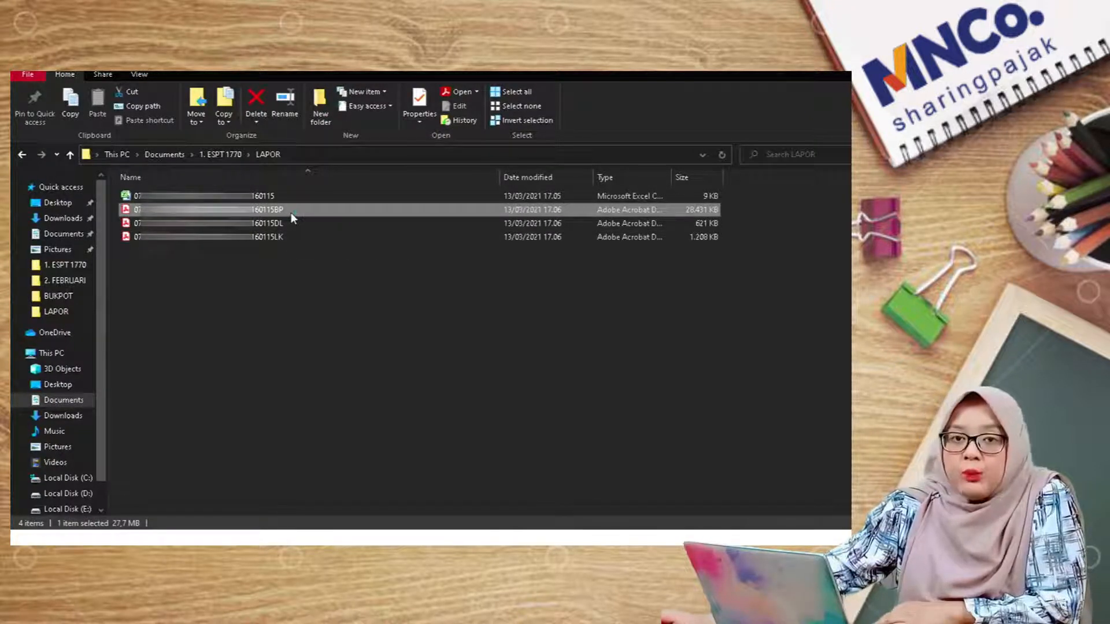
double_click(290, 212)
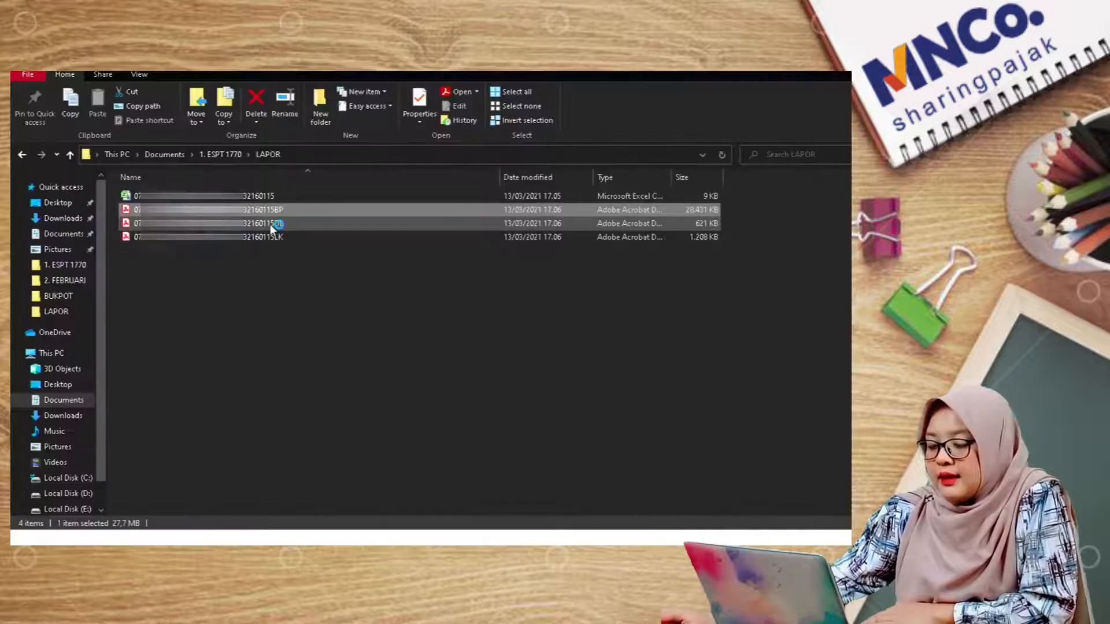
click(269, 224)
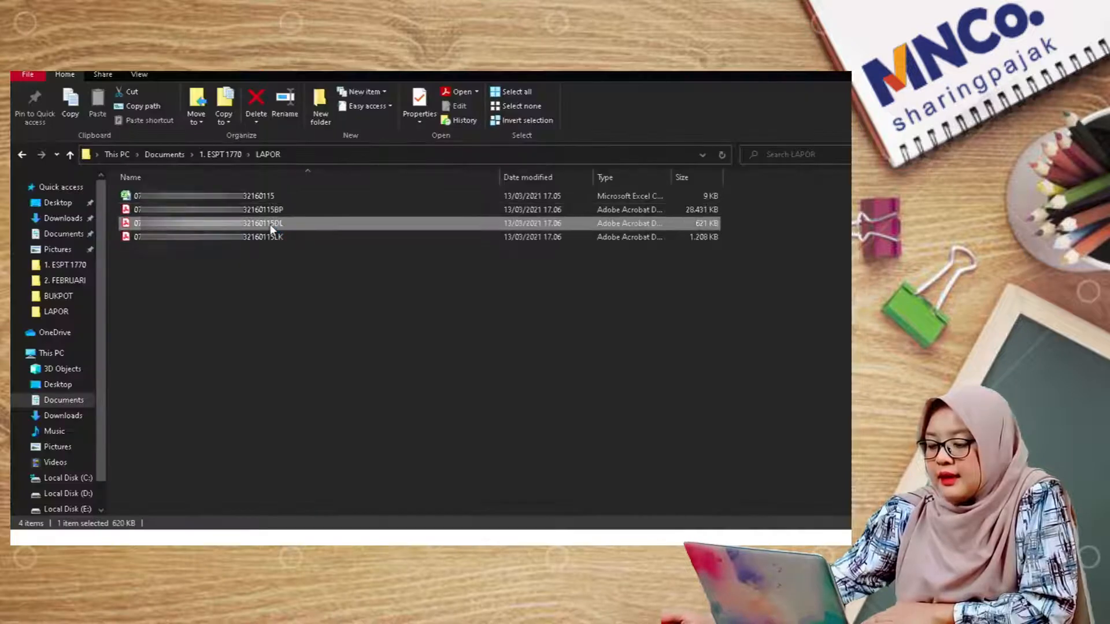
double_click(269, 225)
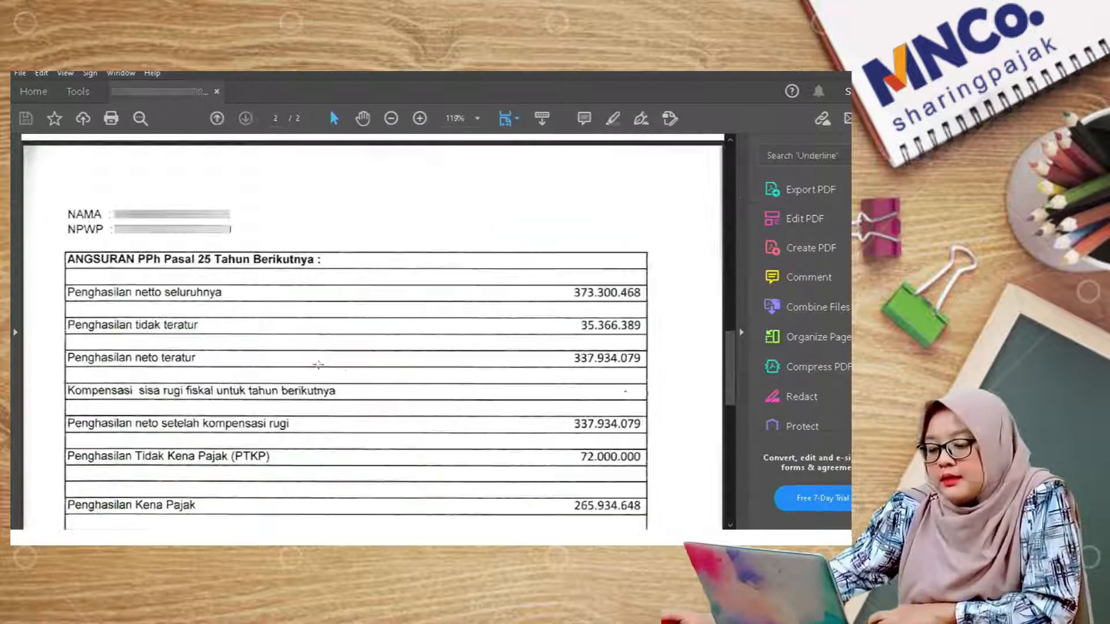
scroll(213, 270, down, 3)
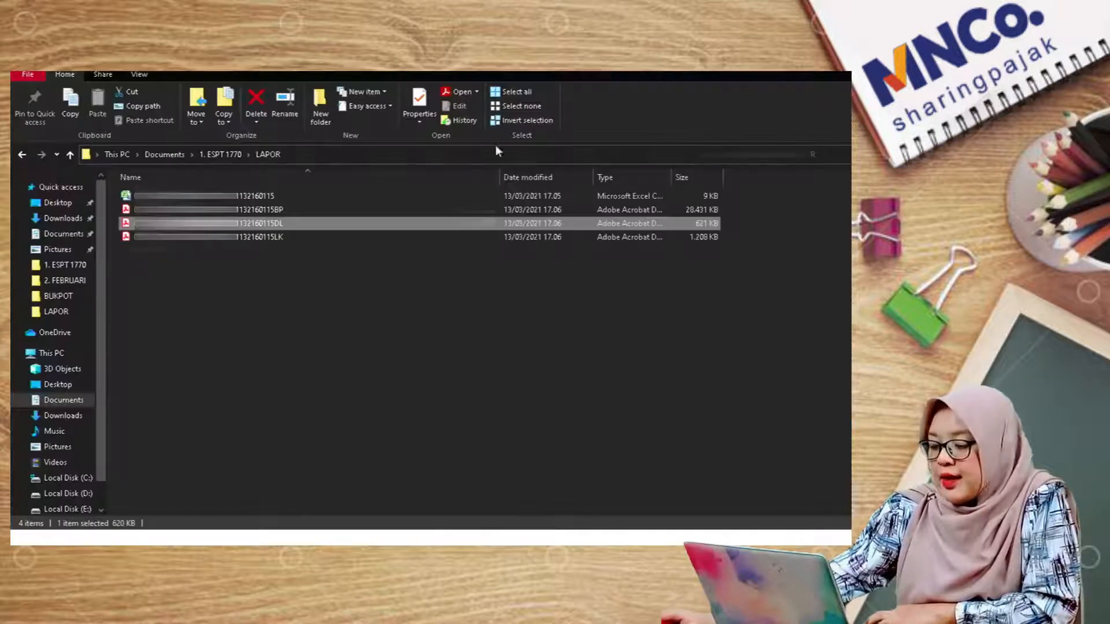
click(255, 305)
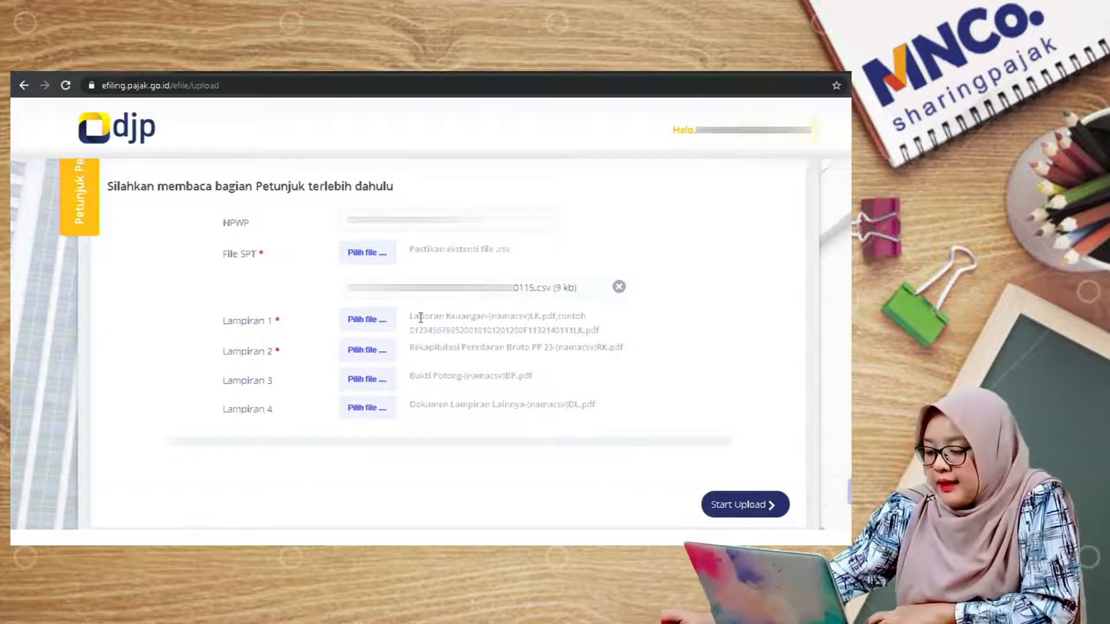
Step: Attach the LK financial report to Lampiran 1 and the BP PDF to Lampiran 3, then start Lampiran 4
click(368, 321)
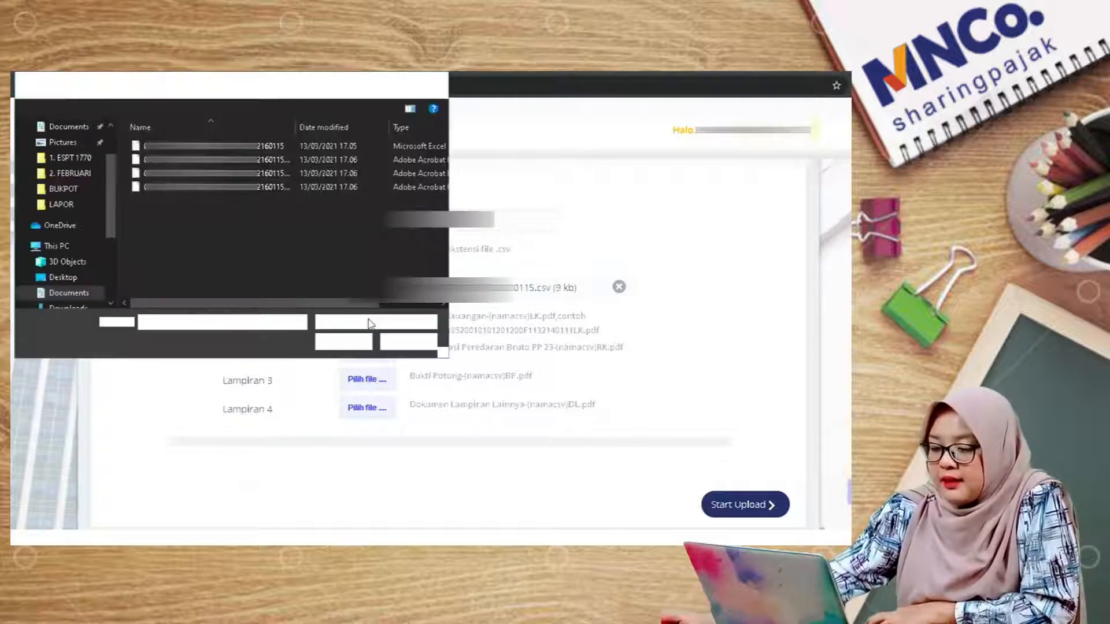
drag(302, 128, 347, 128)
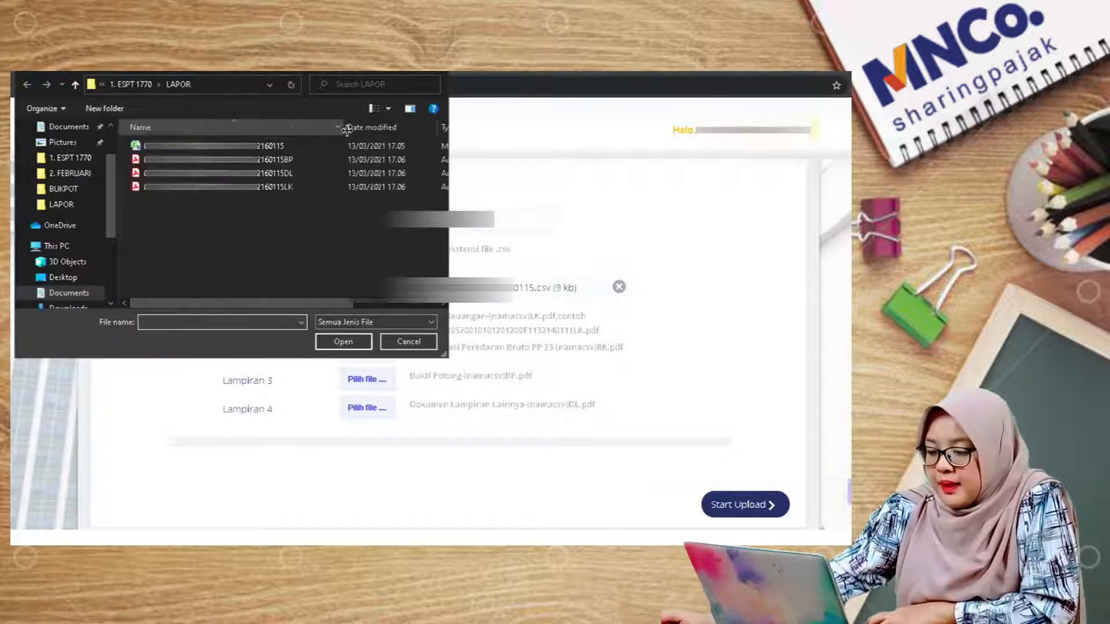
double_click(300, 192)
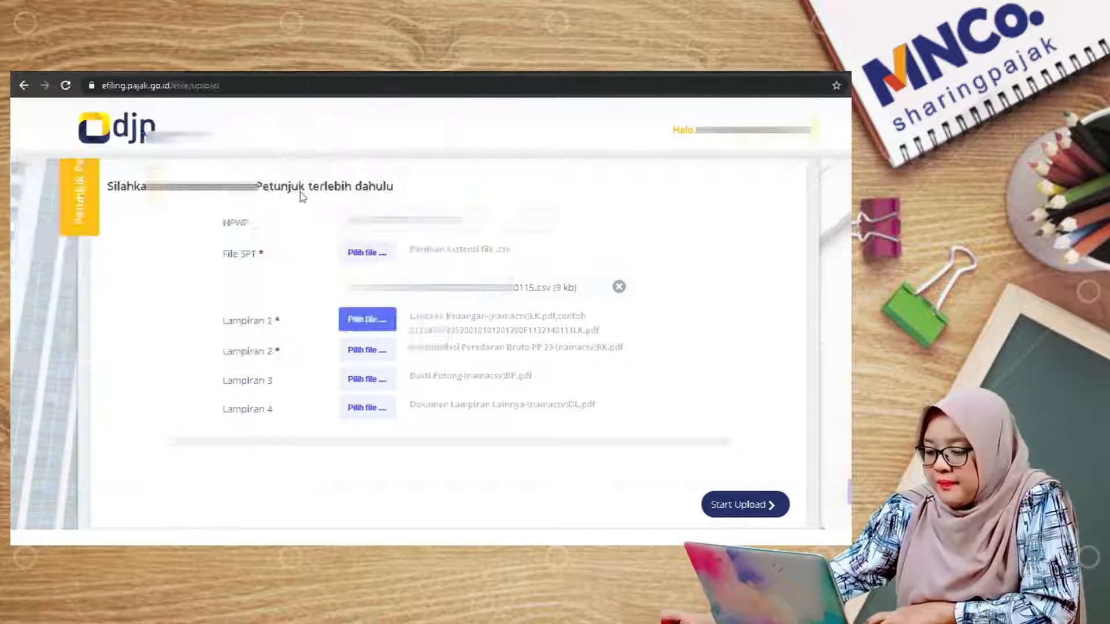
scroll(565, 347, down, 1)
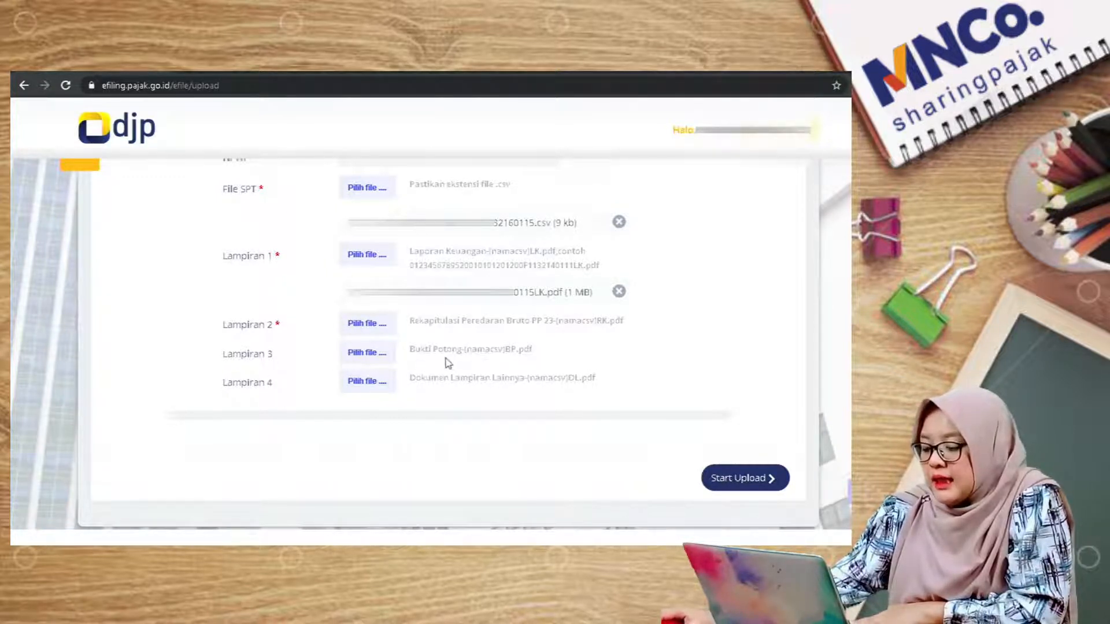
click(379, 361)
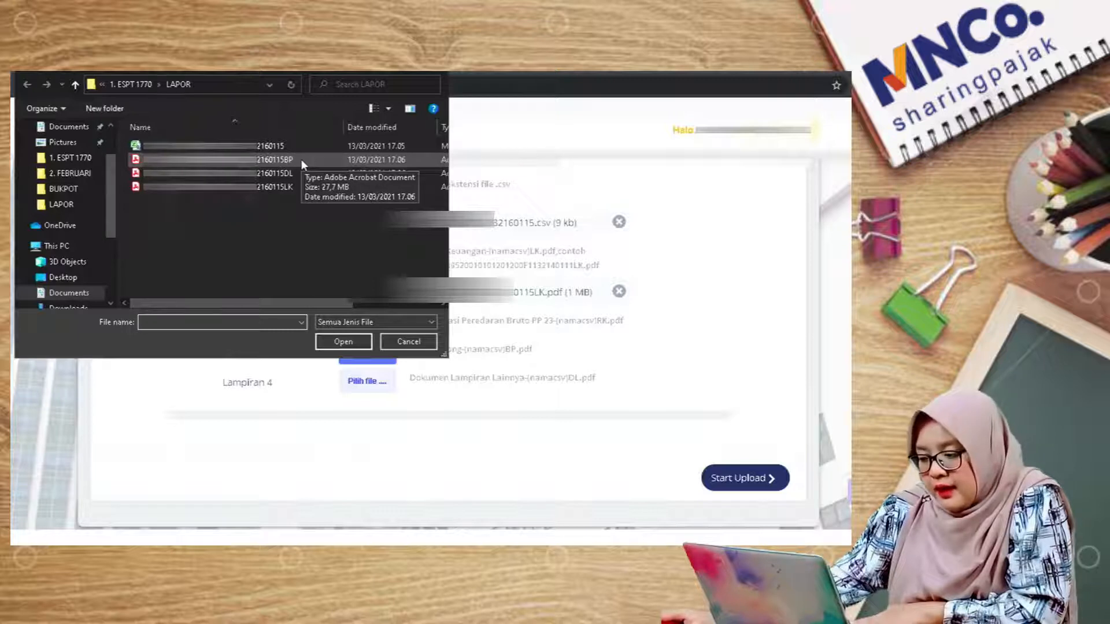
double_click(301, 159)
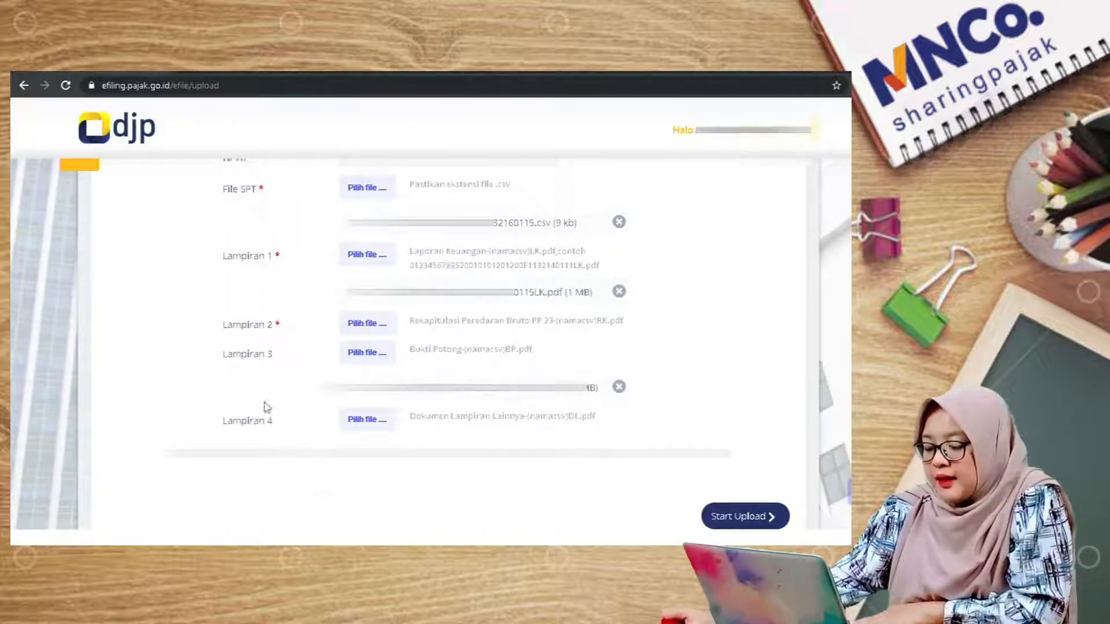
click(355, 430)
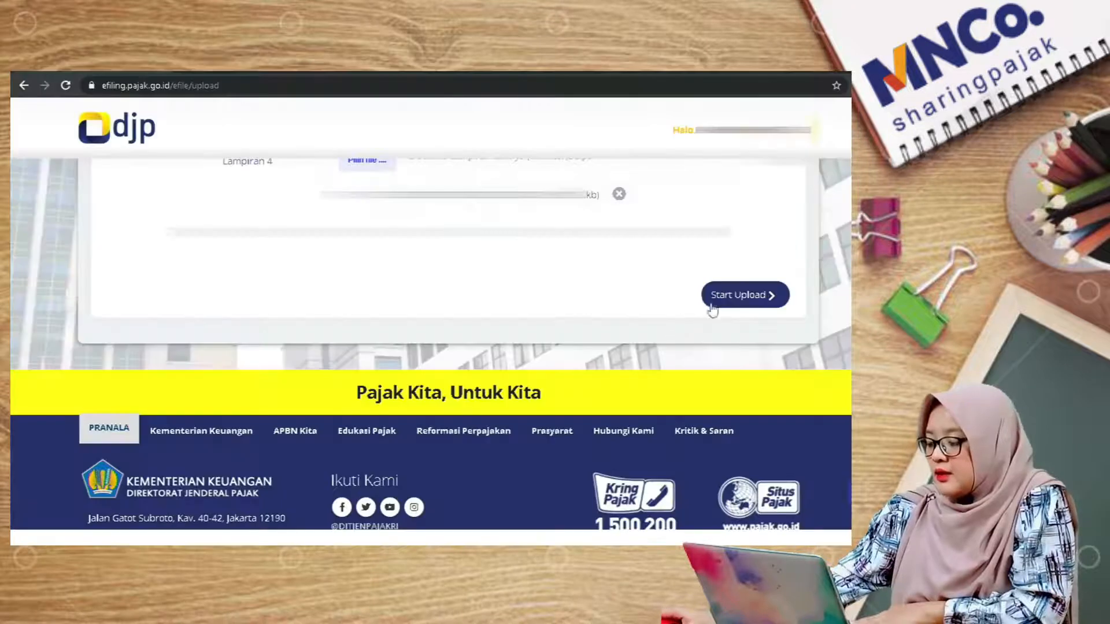
Step: Upload the SPT with its attachments and acknowledge the upload-complete notice
click(763, 296)
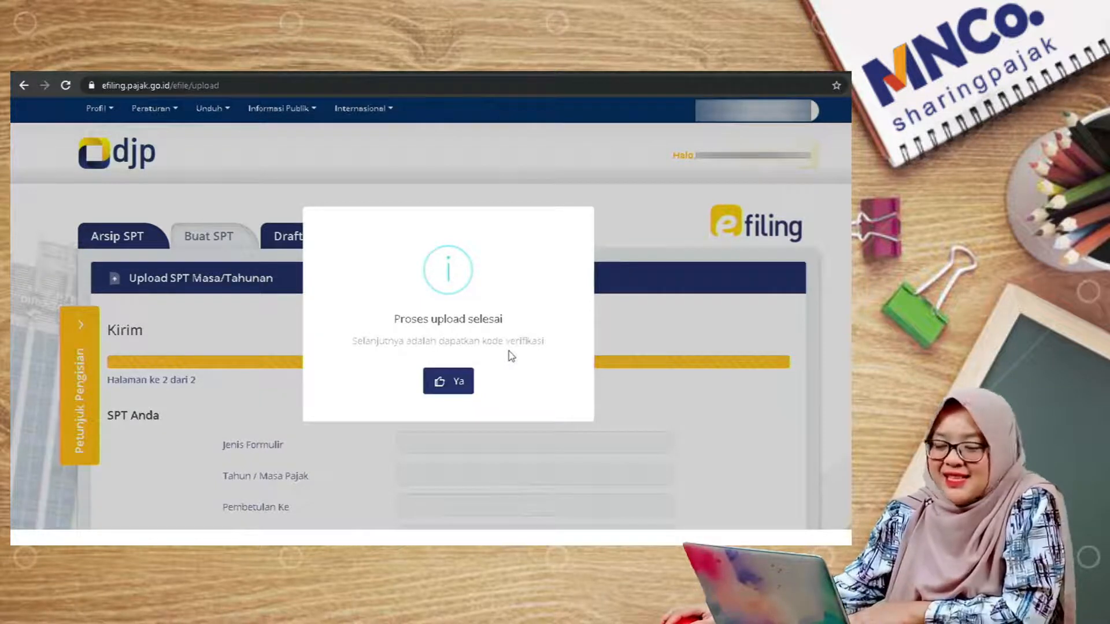
click(459, 382)
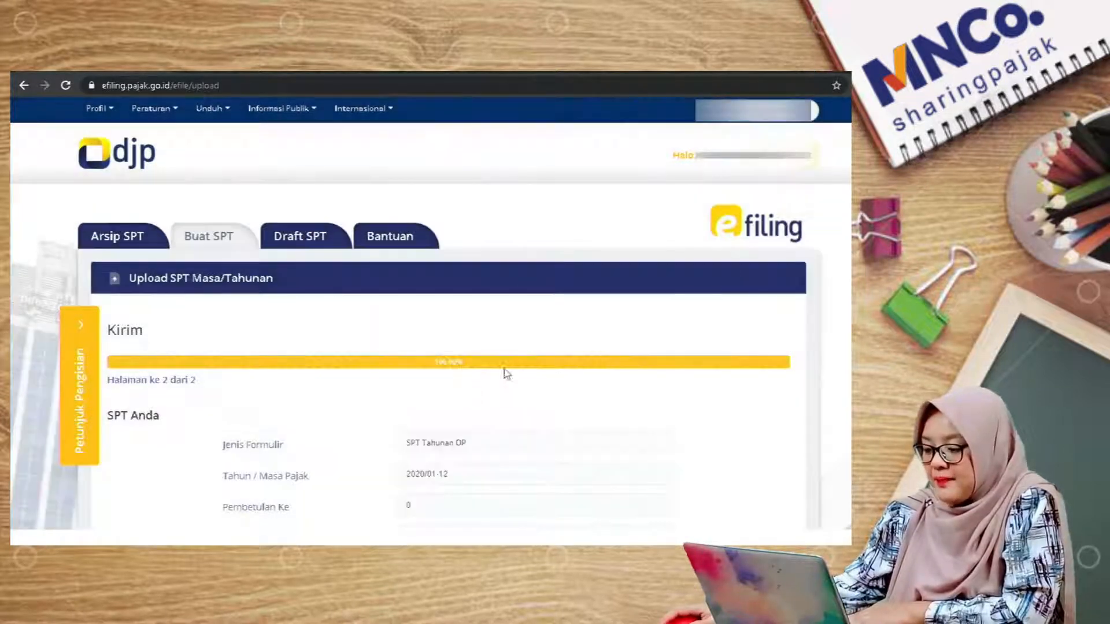
scroll(628, 347, down, 1)
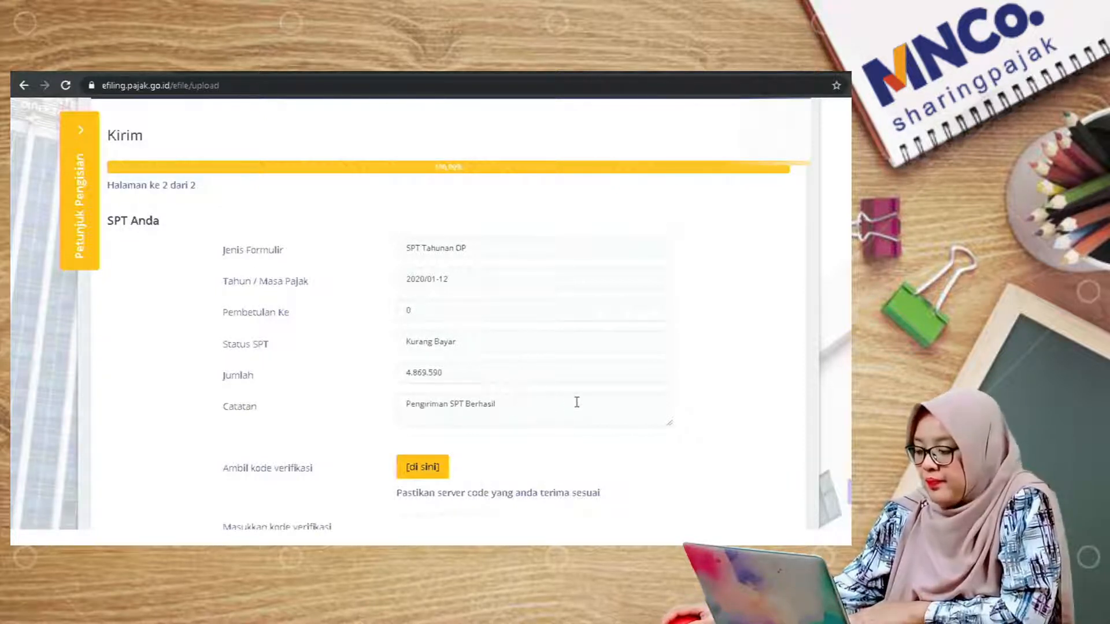
scroll(578, 405, down, 2)
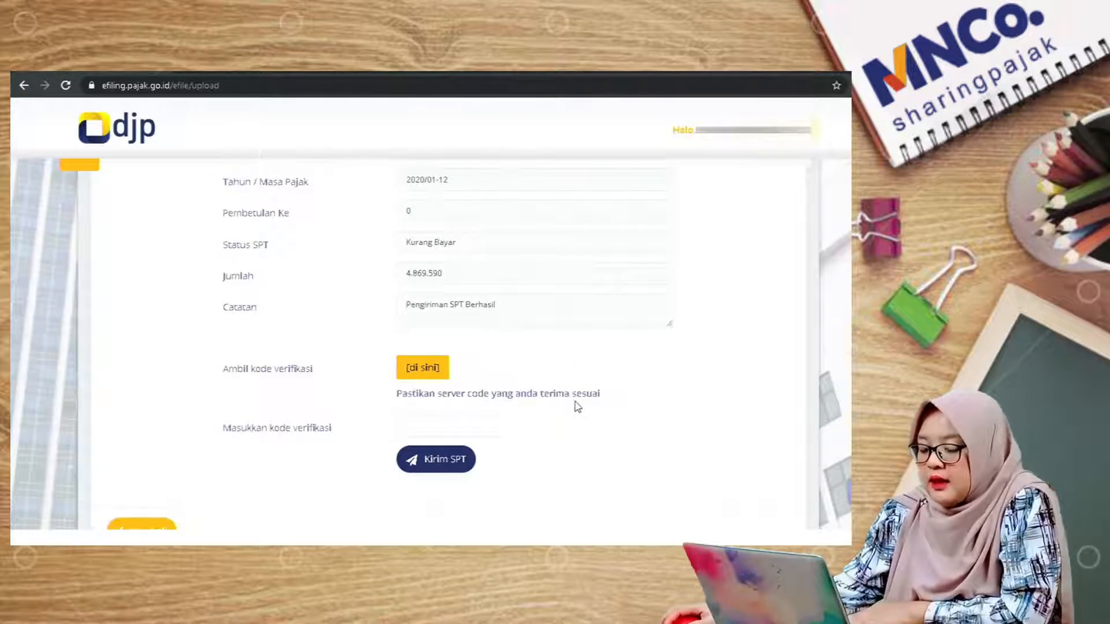
Step: Request the SPT verification code by email and acknowledge the success notice
click(424, 377)
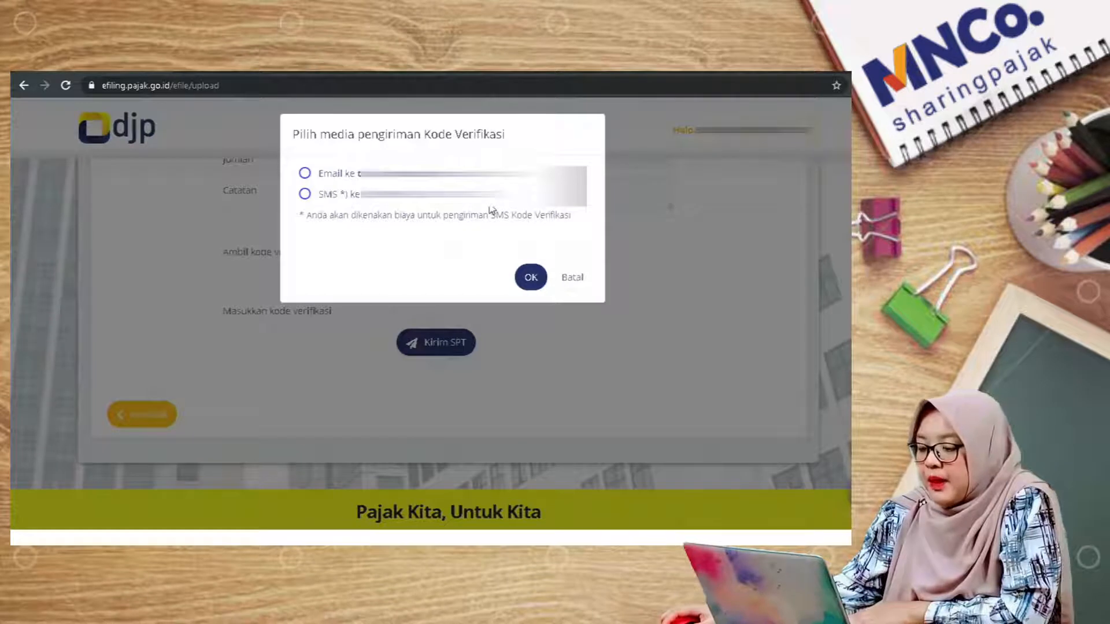
click(305, 173)
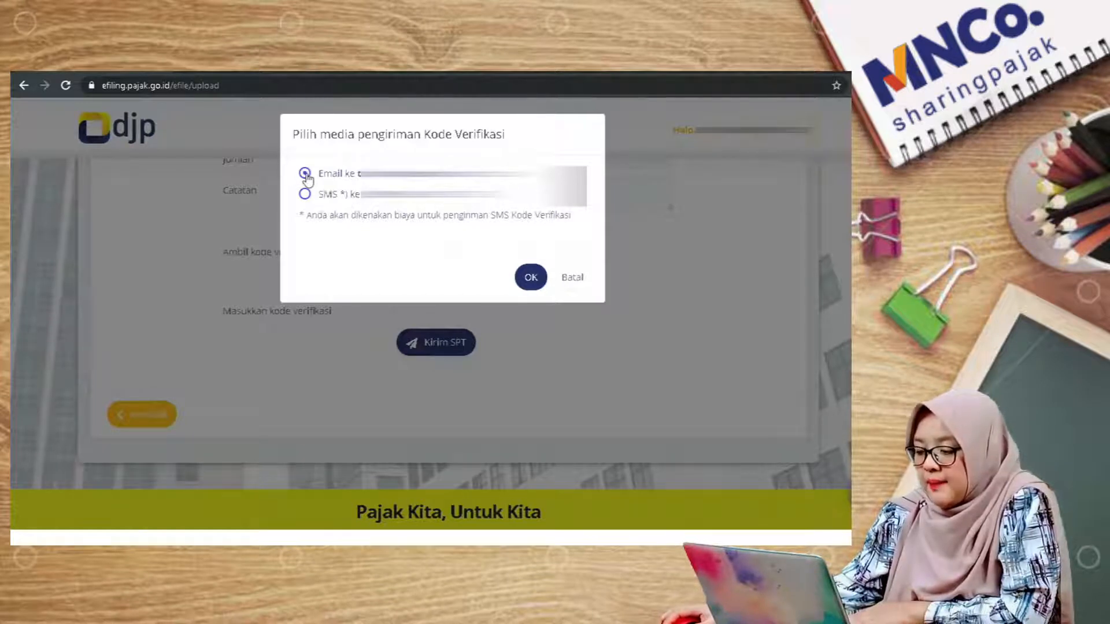
click(530, 279)
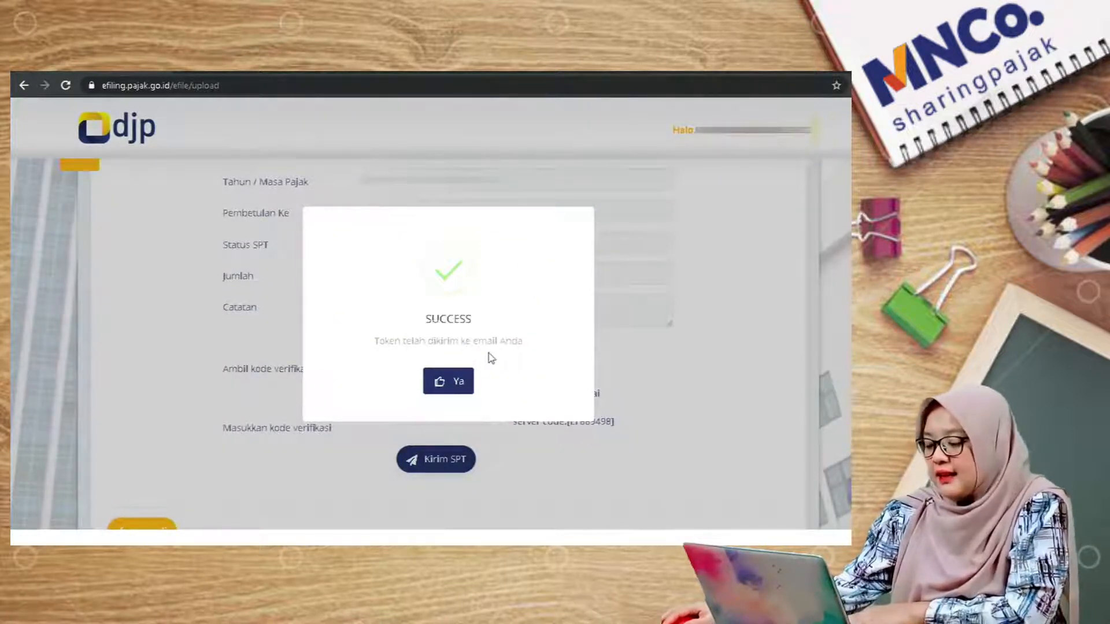
click(452, 383)
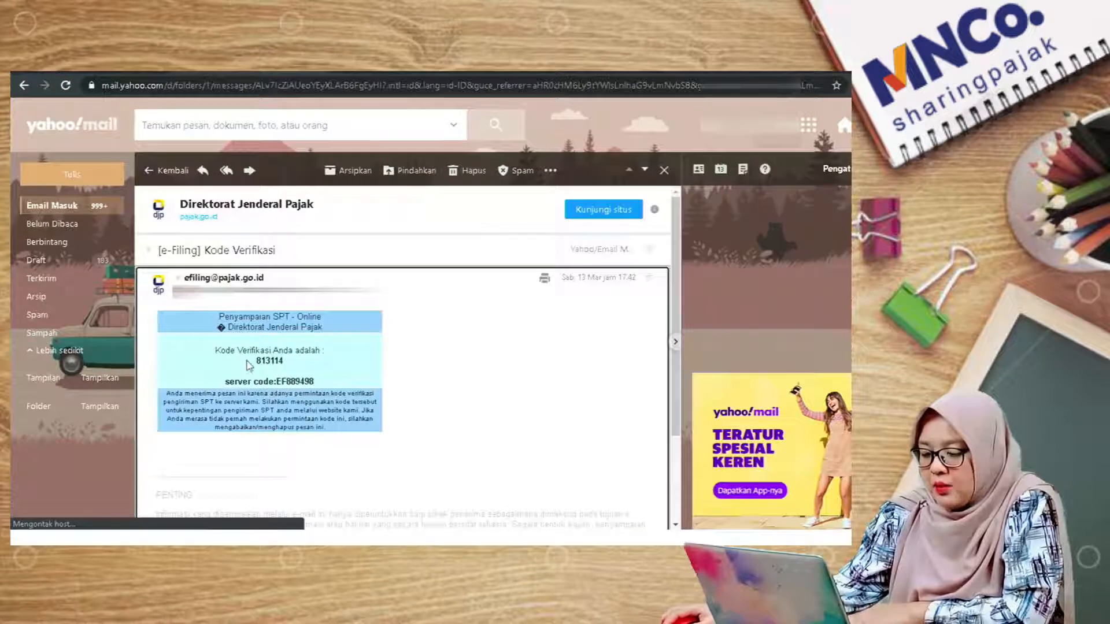
Step: Copy the emailed verification code, paste it into the code field, and submit the SPT
drag(252, 361, 283, 365)
right_click(284, 364)
click(295, 368)
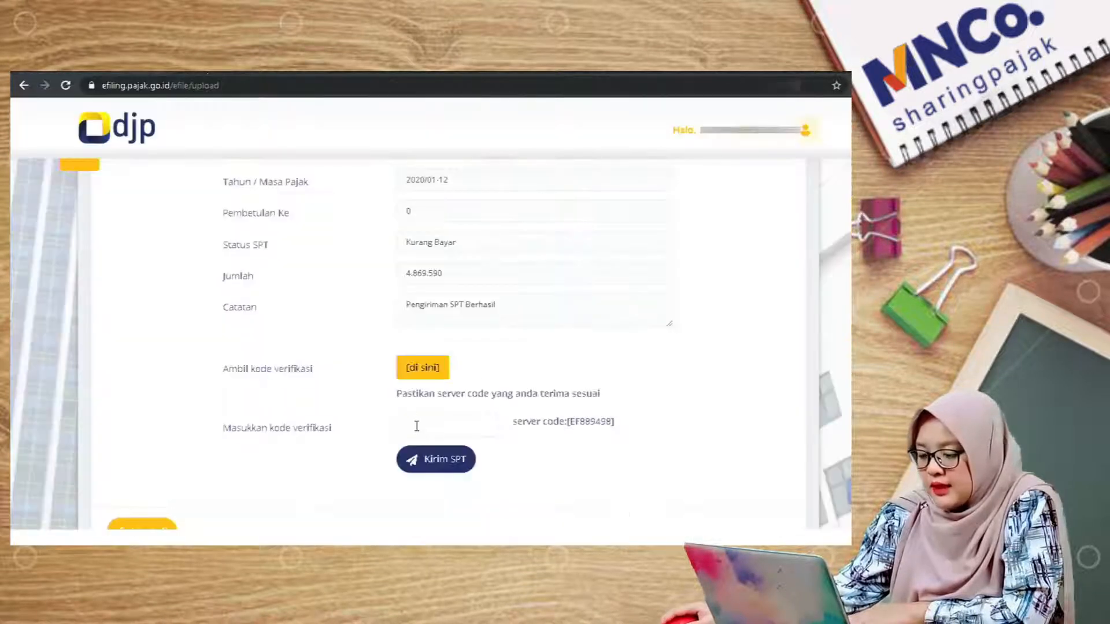
click(422, 432)
right_click(422, 429)
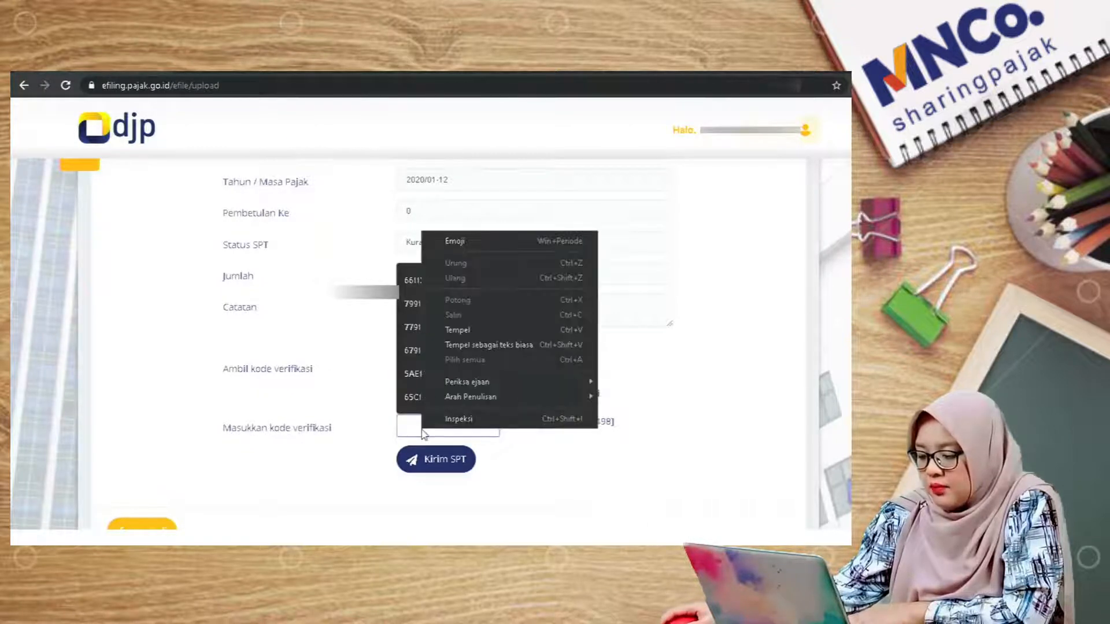
click(460, 331)
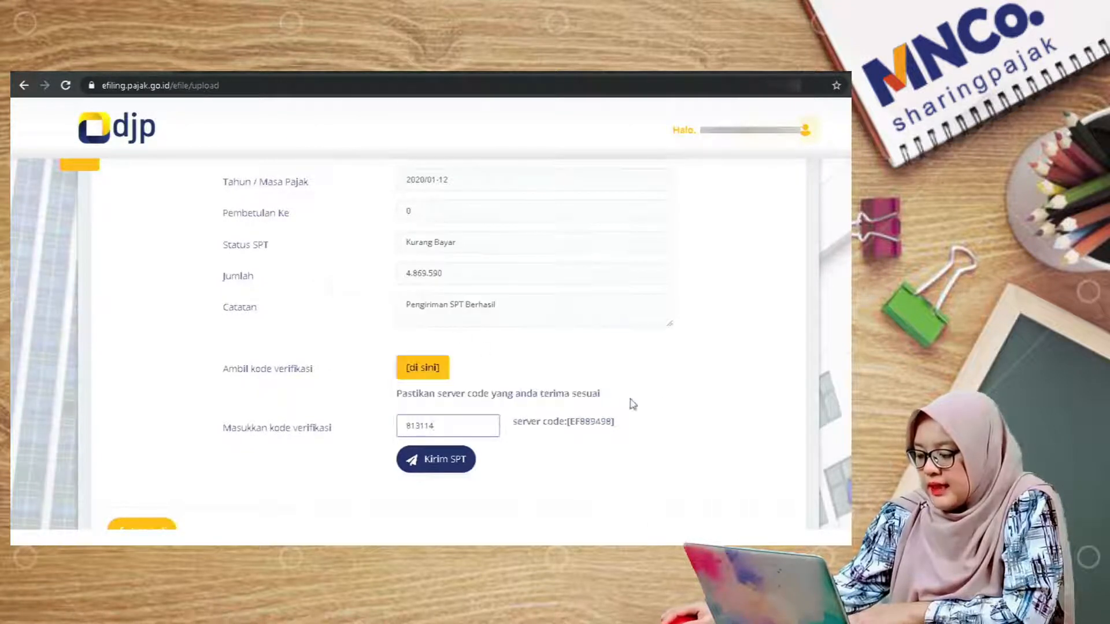
click(674, 411)
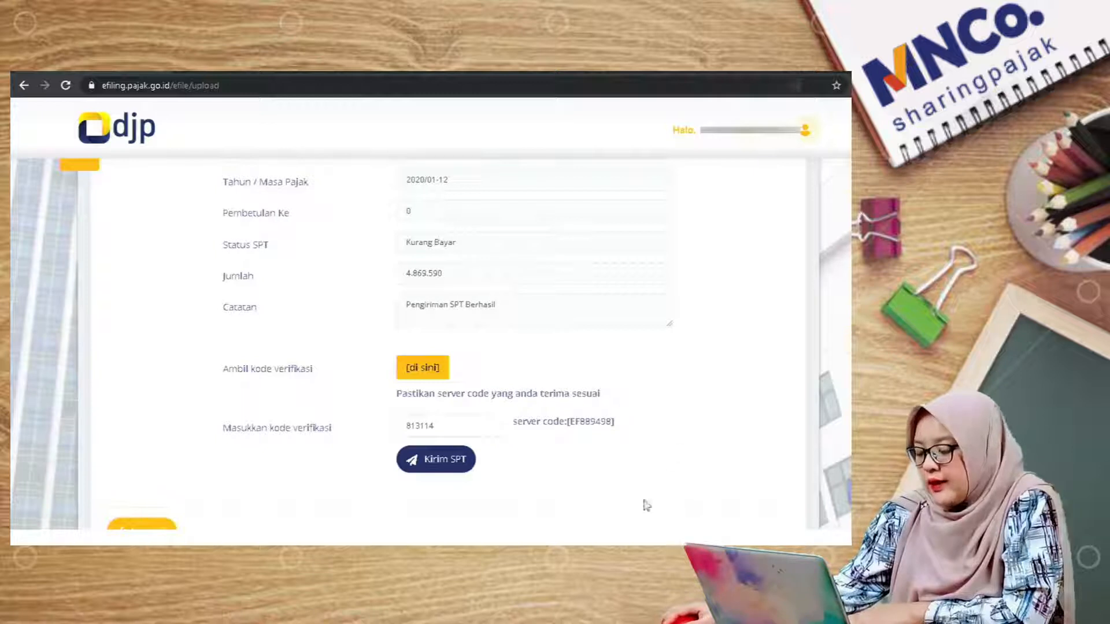
click(435, 465)
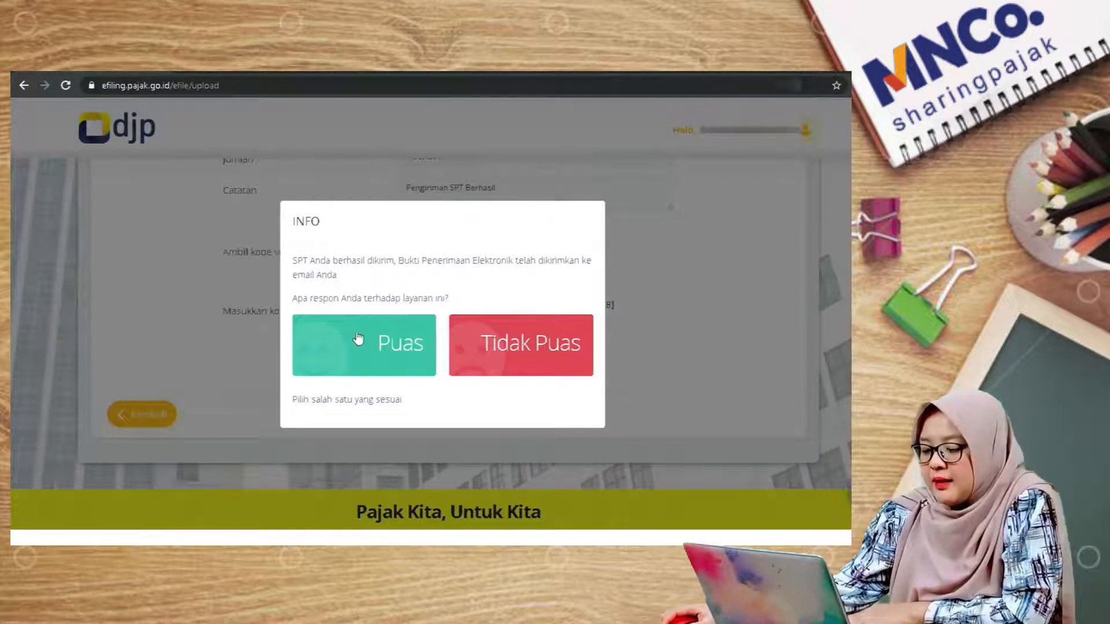
Step: Rate the service as satisfied and scroll the Arsip SPT list to the new 2020 return
click(359, 360)
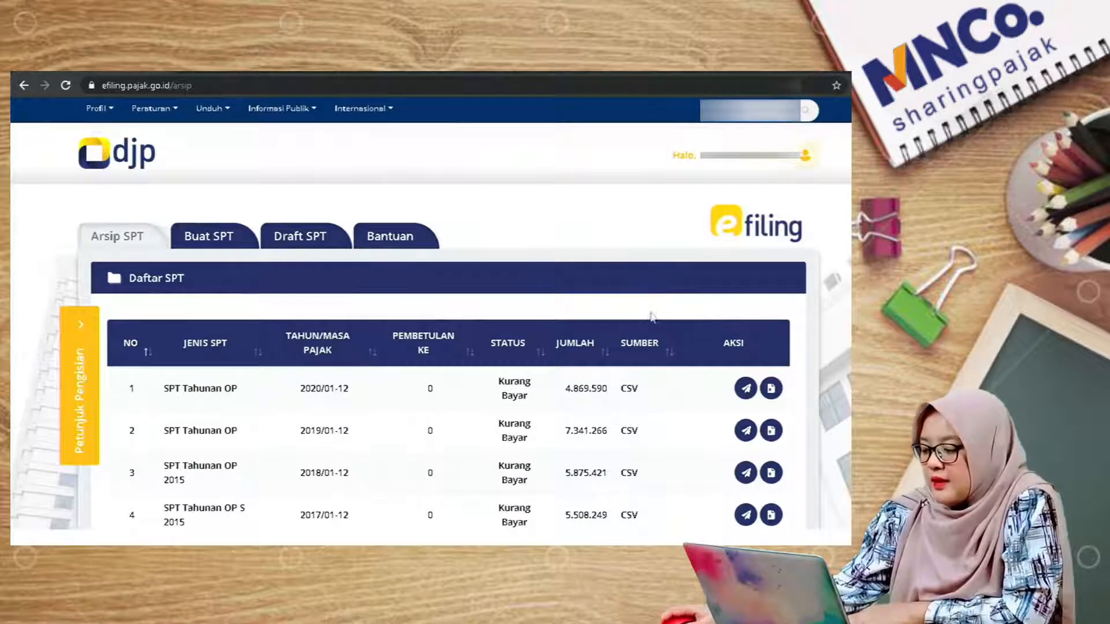
scroll(656, 315, down, 1)
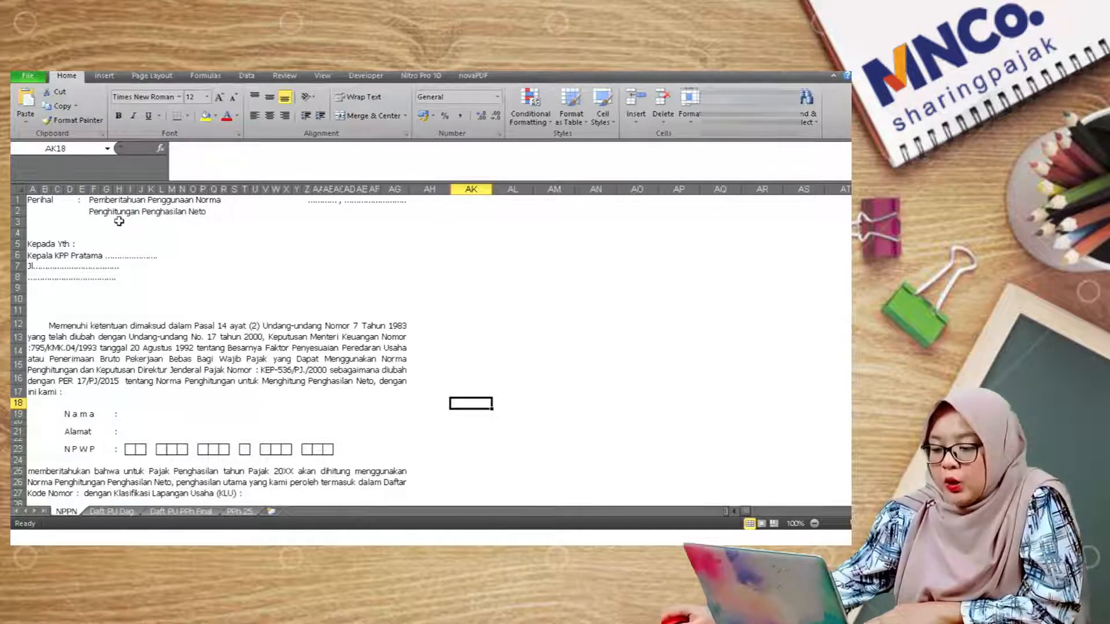
Step: Point out the letter's top blank and the Kepala KPP Pratama tax-office blank on the NPPN sheet
click(339, 201)
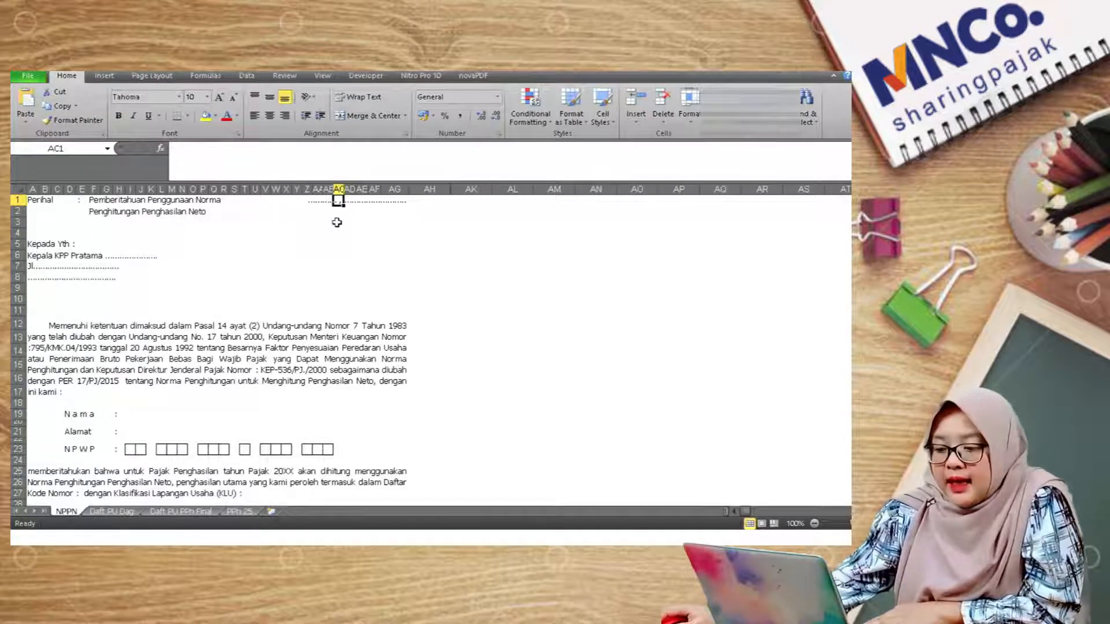
click(45, 256)
click(116, 266)
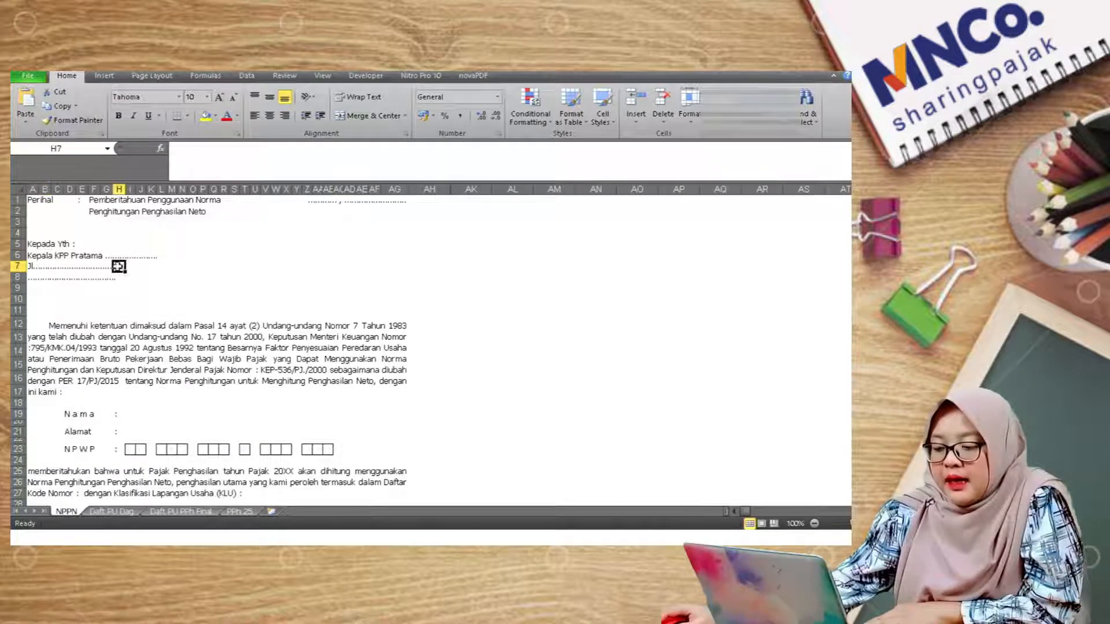
click(117, 256)
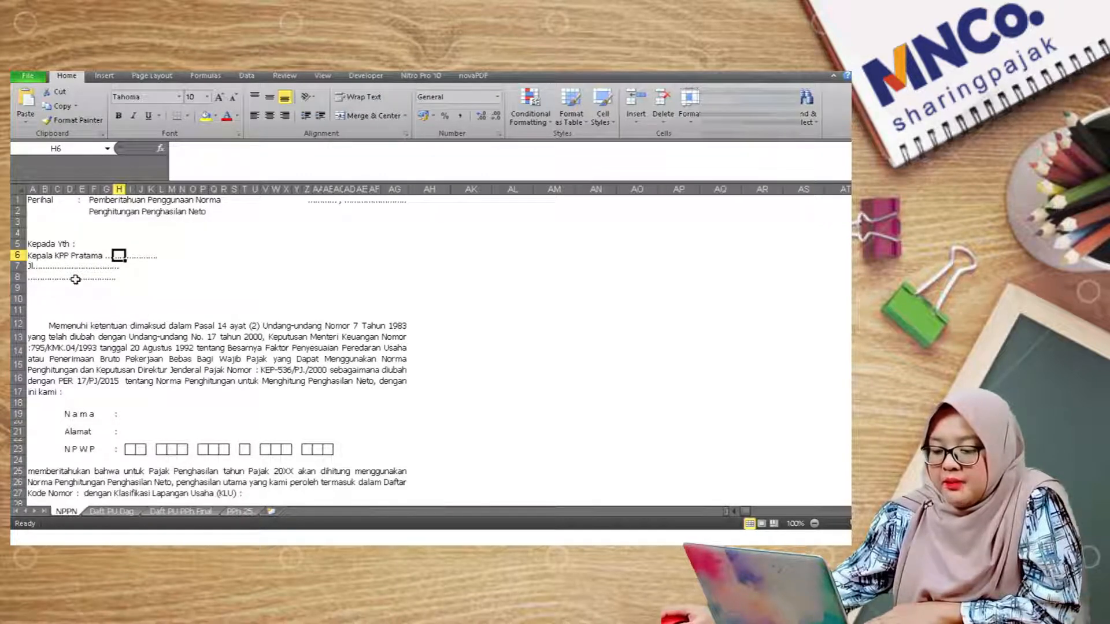
scroll(75, 279, down, 2)
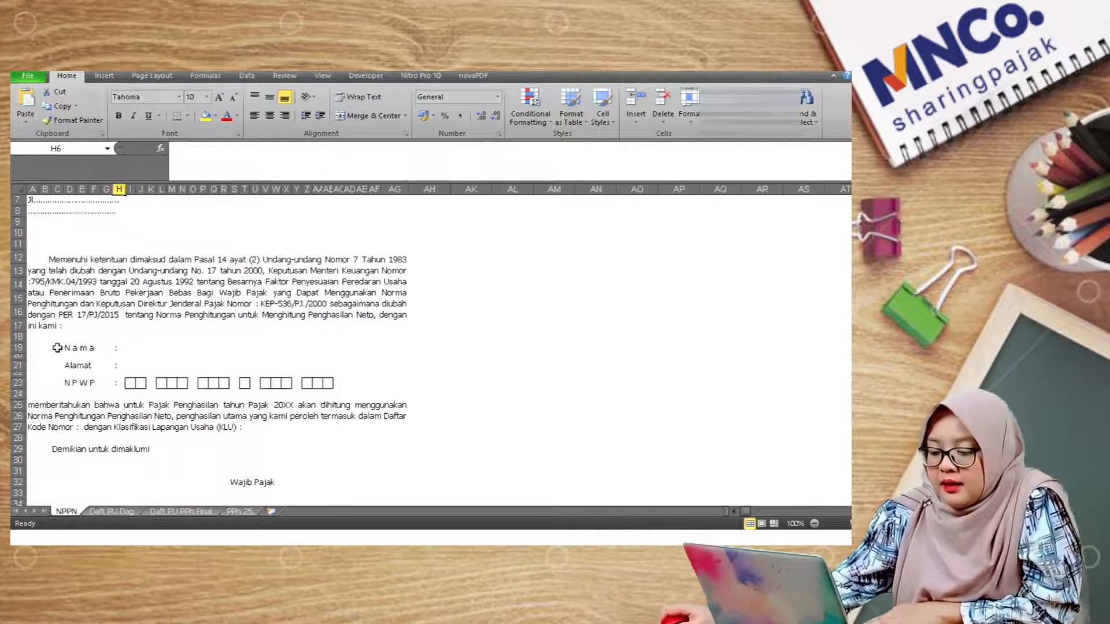
Step: Go through the Nama, Alamat and NPWP cells and scroll through the rest of the letter
click(129, 348)
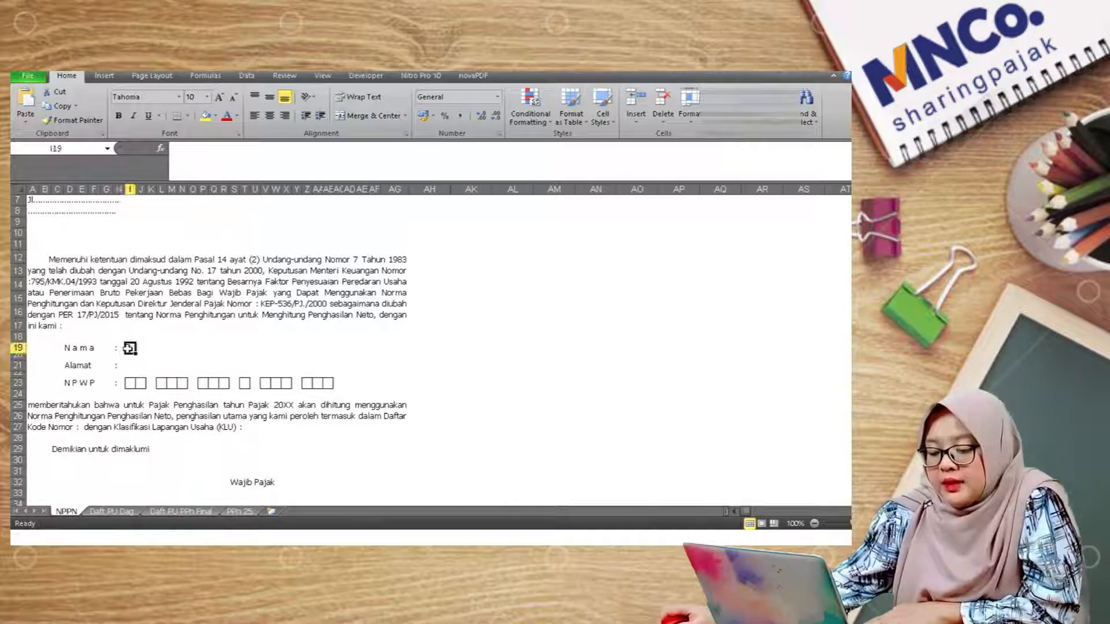
click(128, 365)
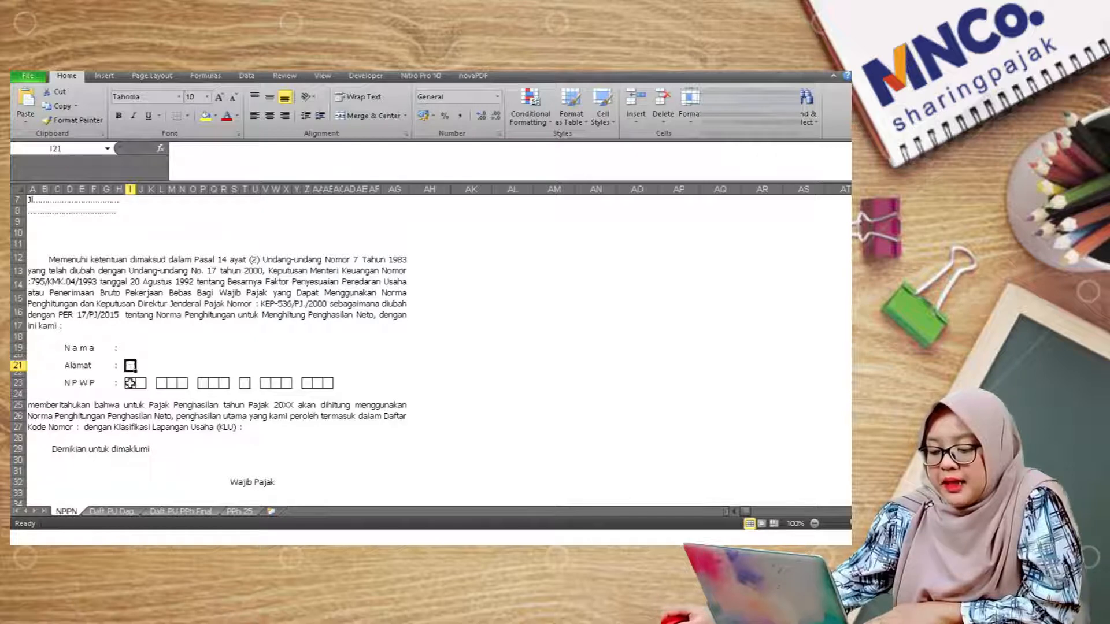
click(130, 383)
scroll(270, 369, down, 1)
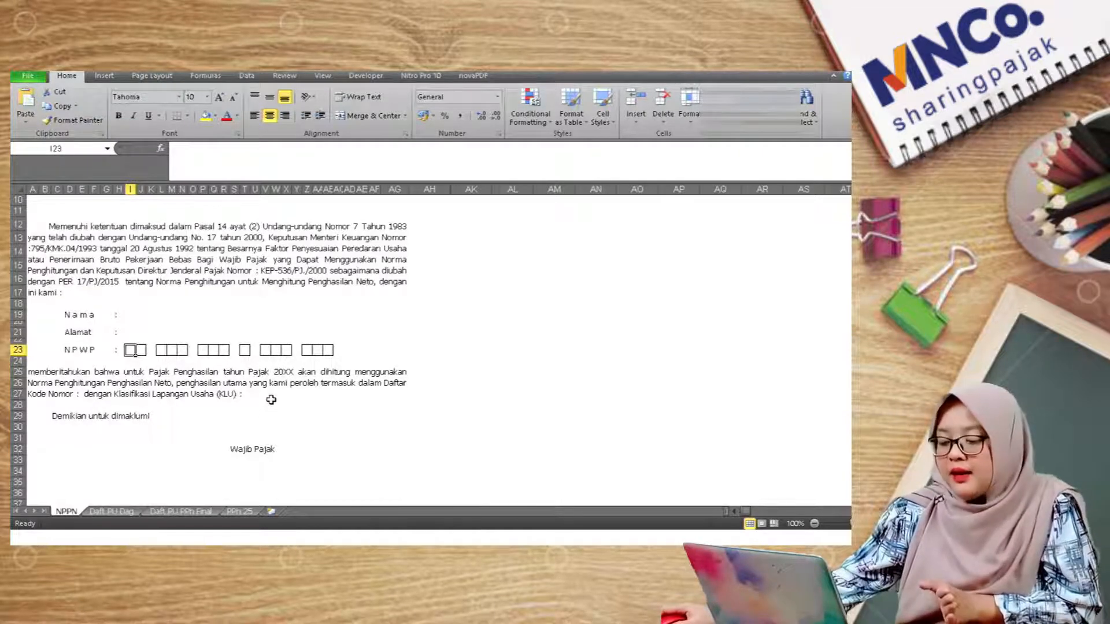
scroll(270, 404, down, 1)
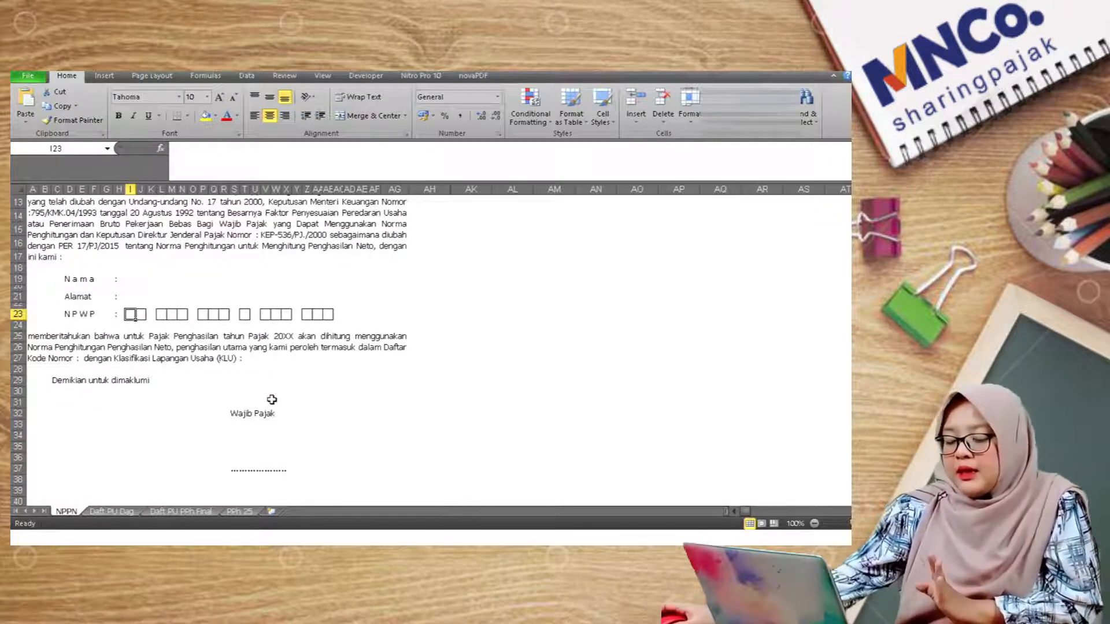
scroll(271, 399, up, 4)
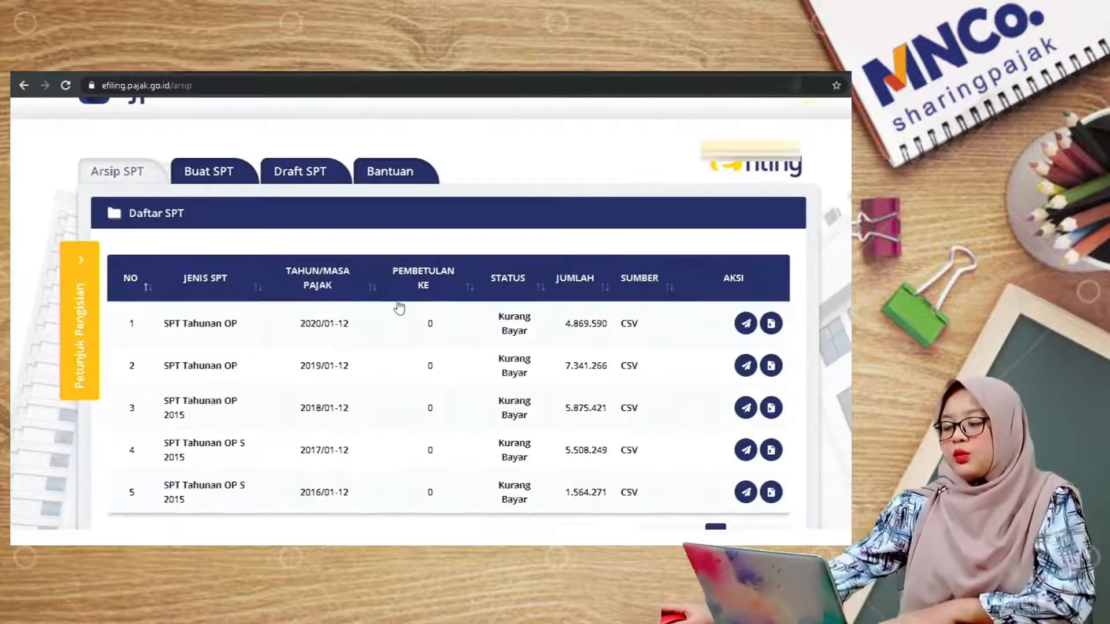
scroll(400, 300, up, 2)
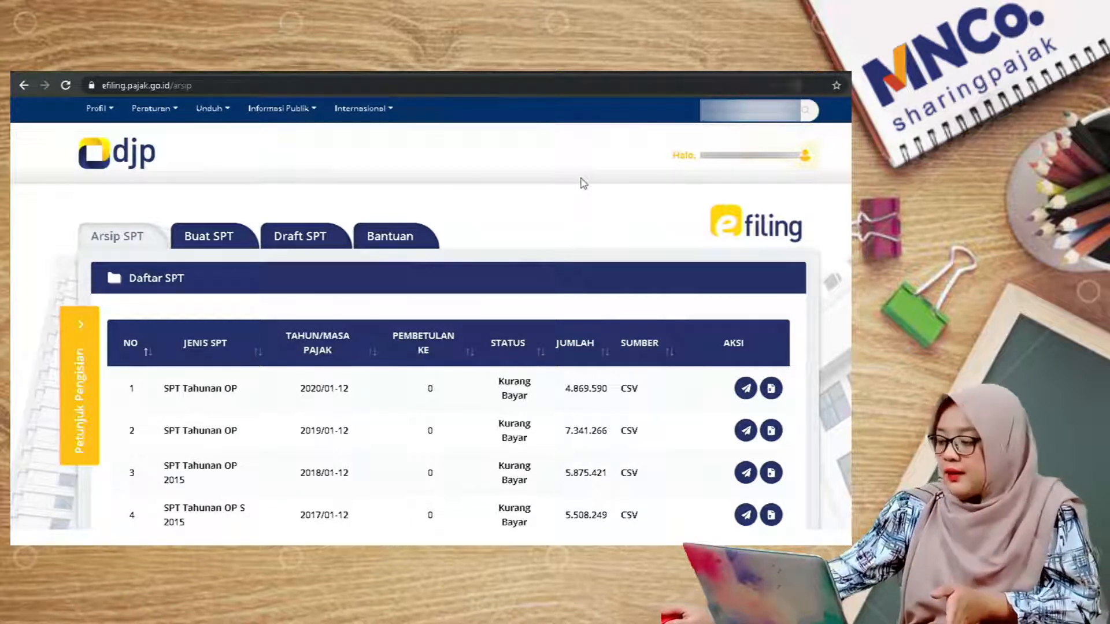
Step: Go to the Profil Saya page and show the Layanan list of online services
click(805, 155)
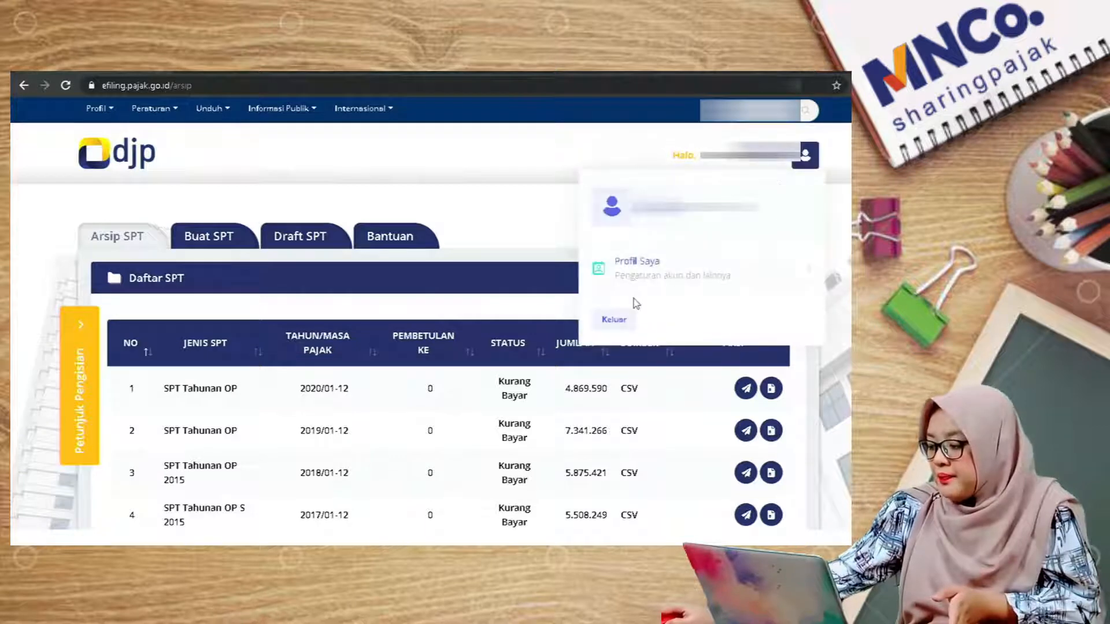
click(636, 269)
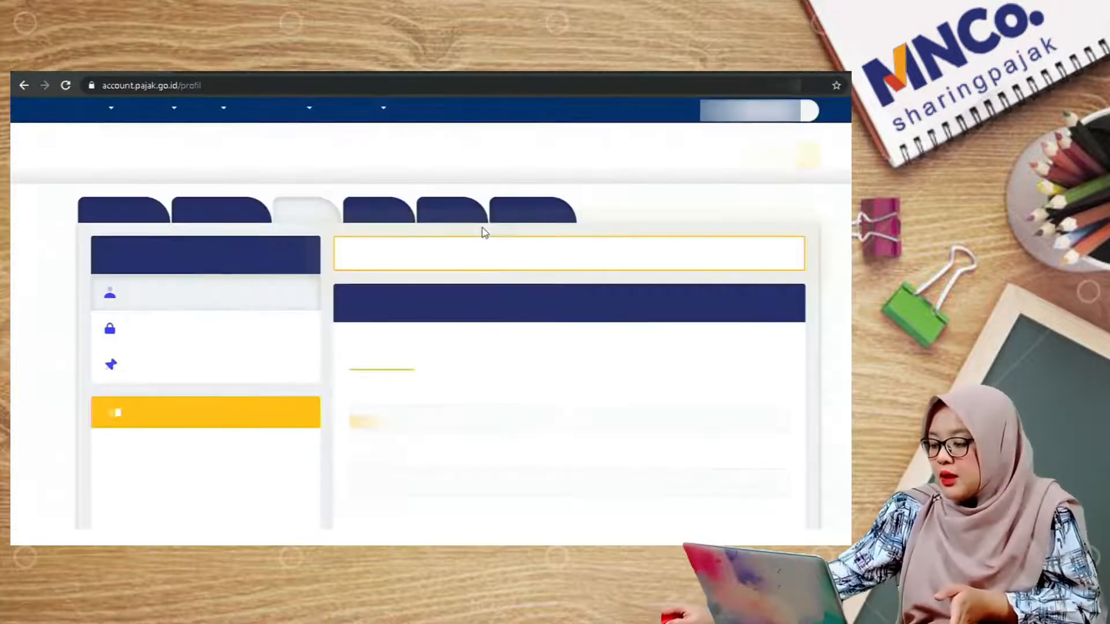
click(533, 216)
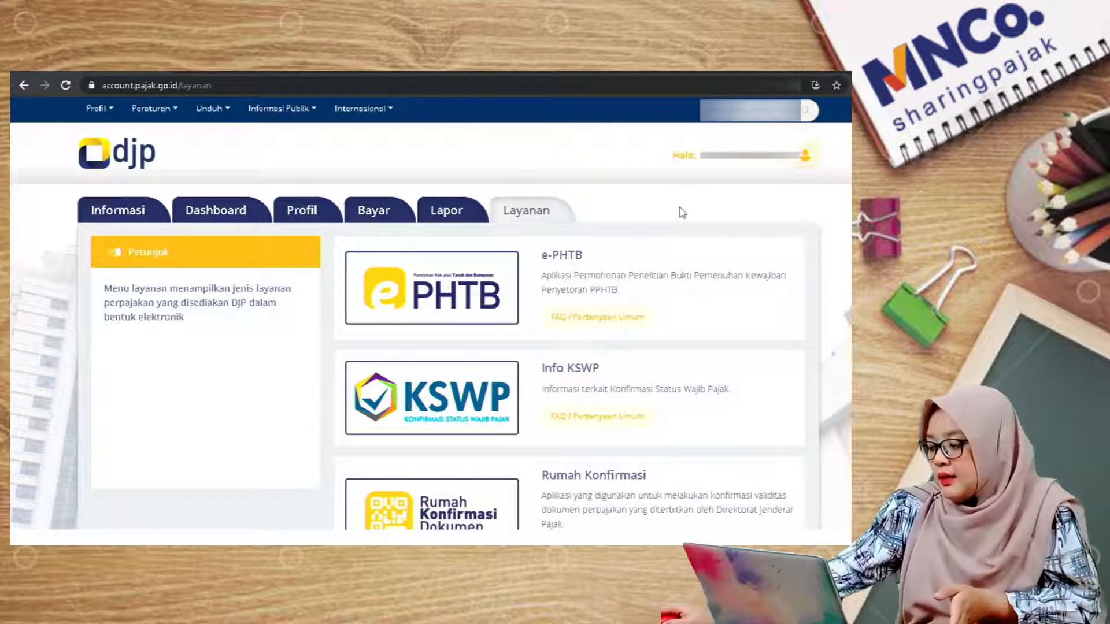
Step: Open the Info KSWP service and expand the Untuk Keperluan purpose list
scroll(789, 210, down, 5)
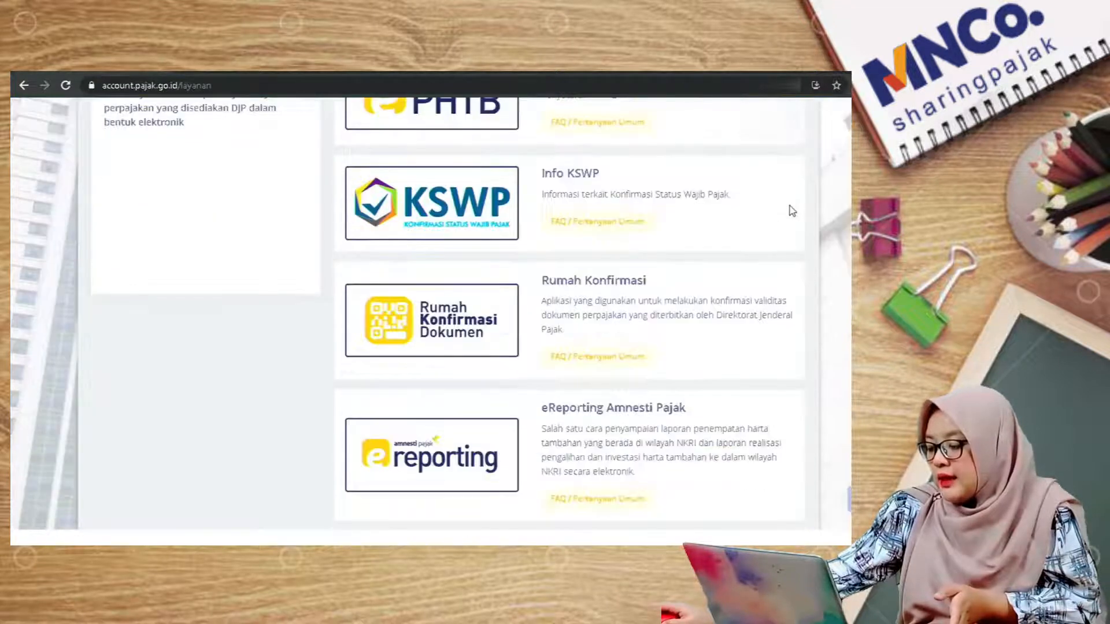
scroll(793, 214, up, 5)
scroll(797, 224, down, 1)
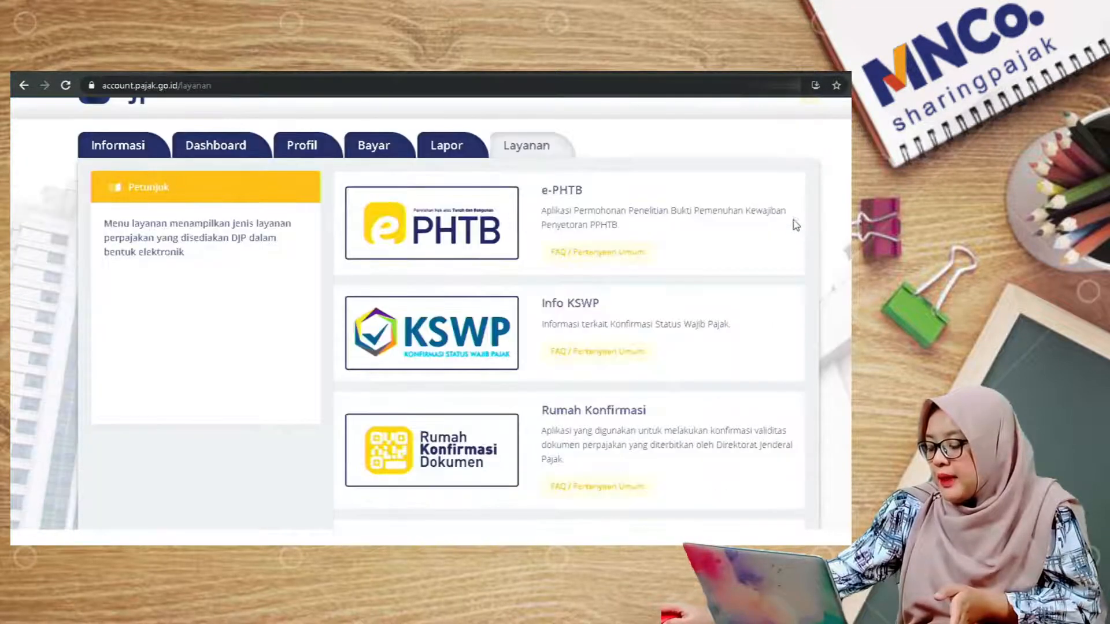
click(477, 334)
click(589, 245)
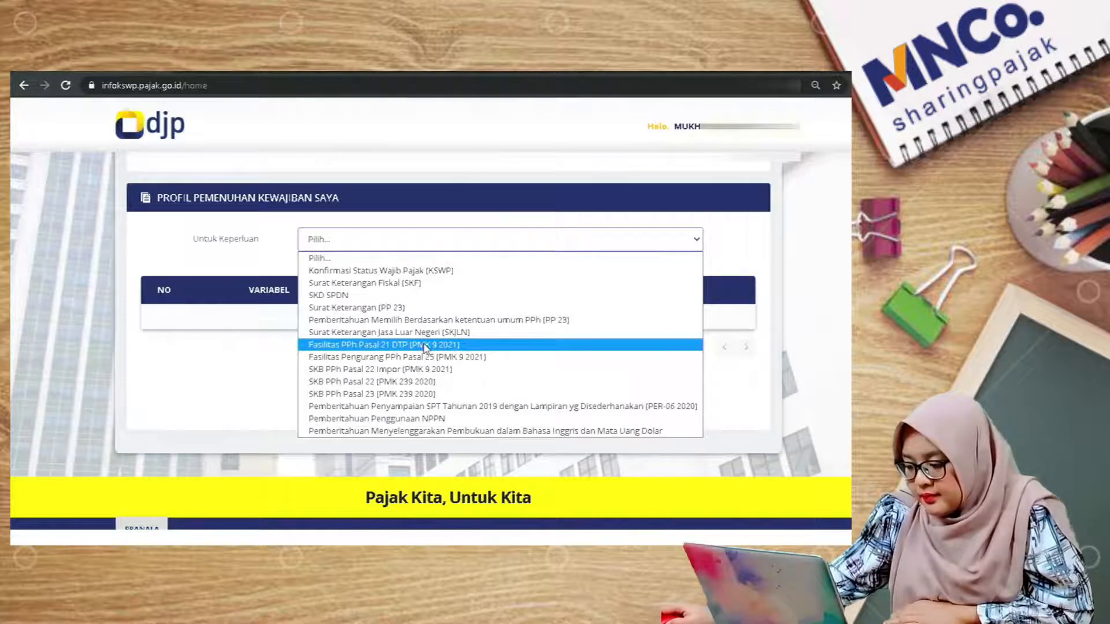
Step: Choose Pemberitahuan Penggunaan NPPN as the purpose and 2021 as the Tahun NPPN
click(471, 420)
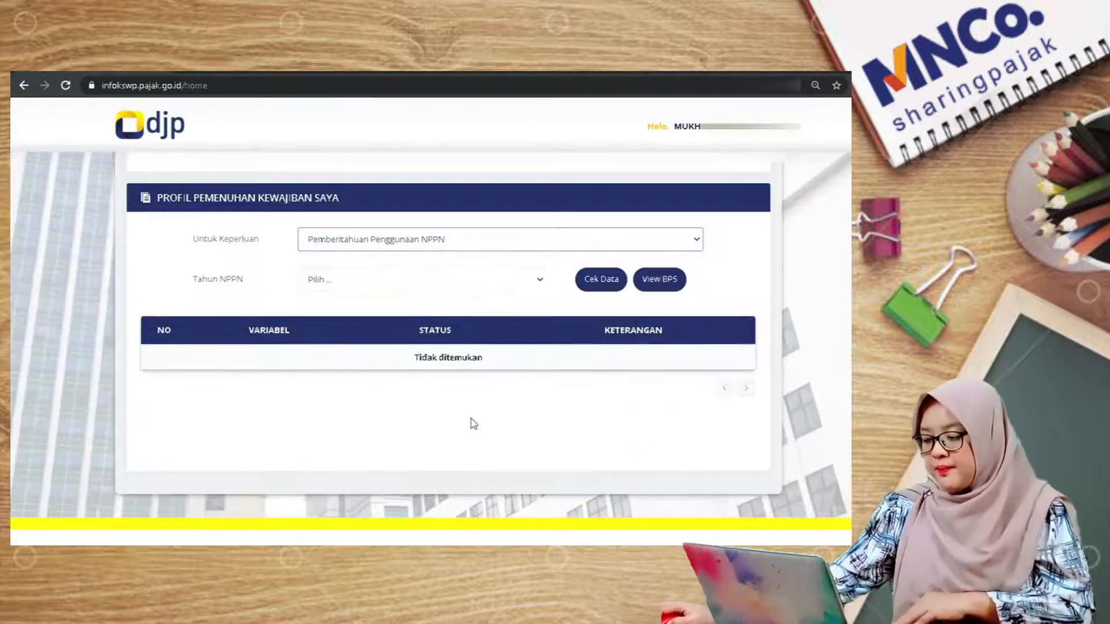
click(421, 283)
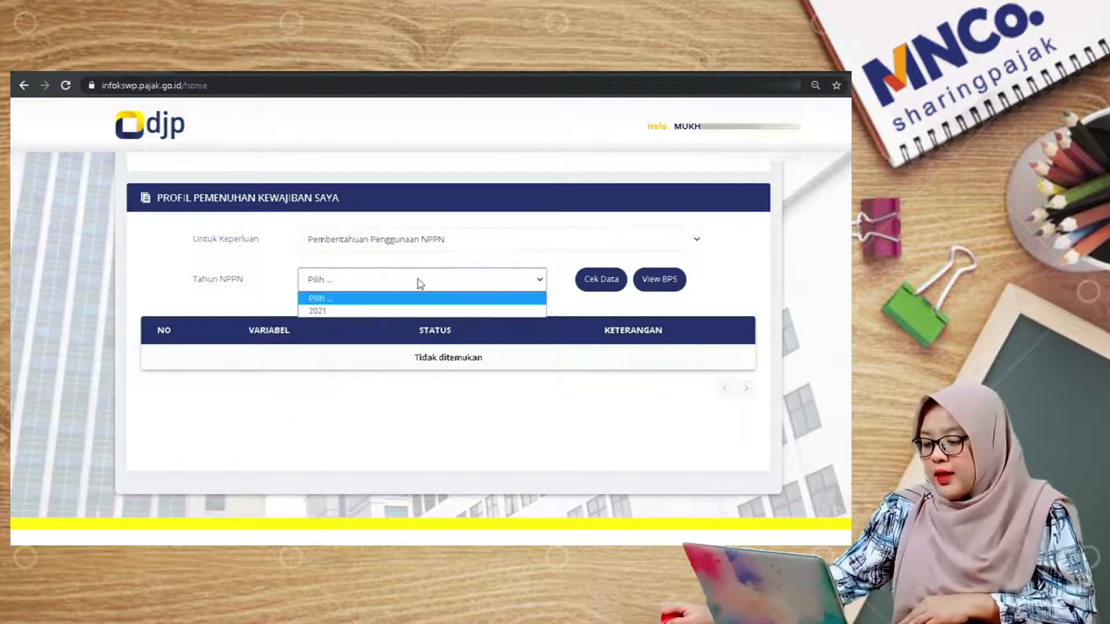
click(319, 312)
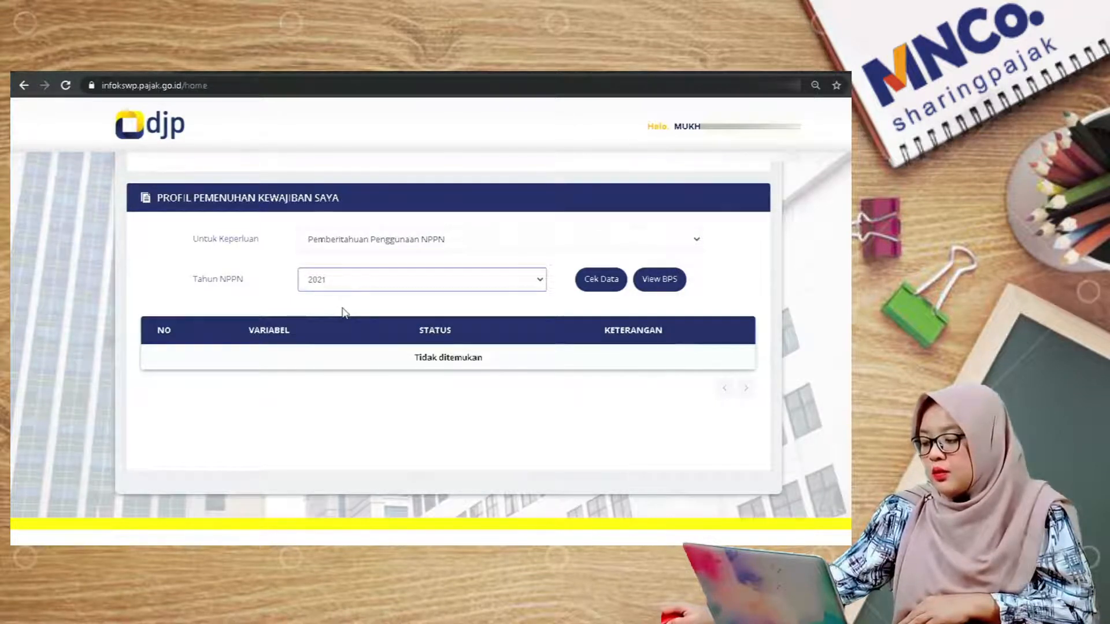